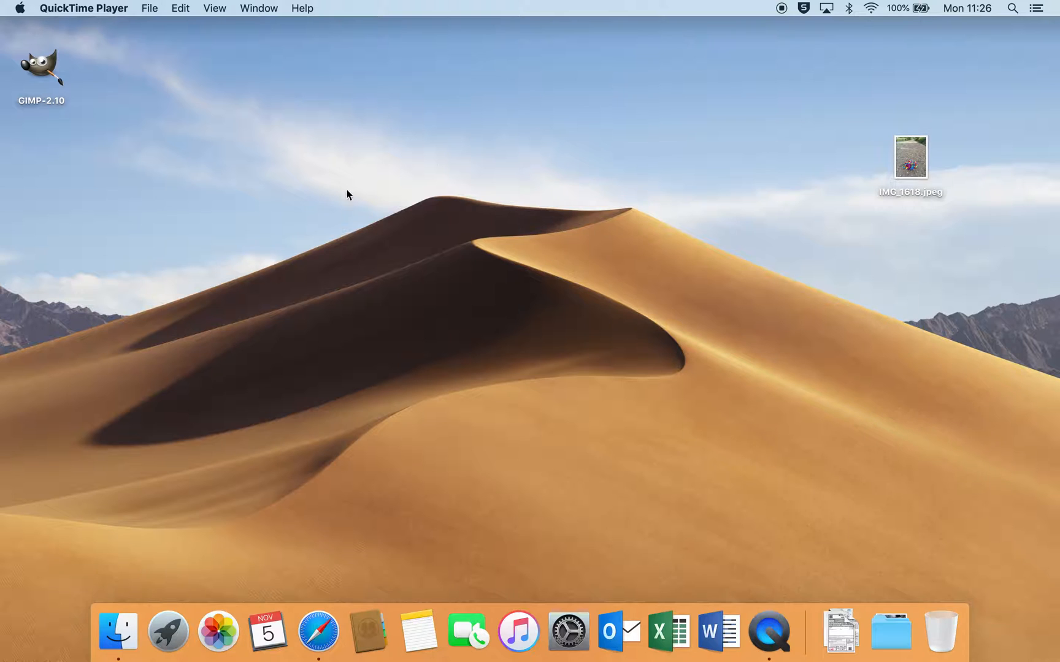
Launch GIMP and open the image IMG_1618.jpeg from the Desktop folder
{"action": "left_click", "coordinate": [41, 71]}
{"action": "double_click", "coordinate": [41, 71]}
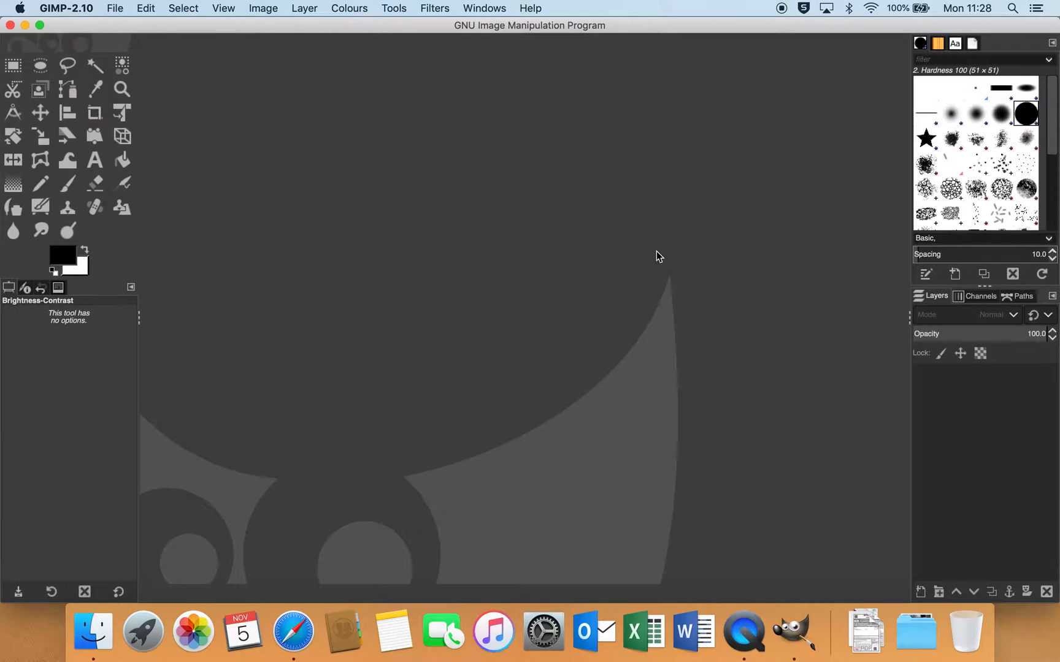
{"action": "left_click", "coordinate": [114, 9]}
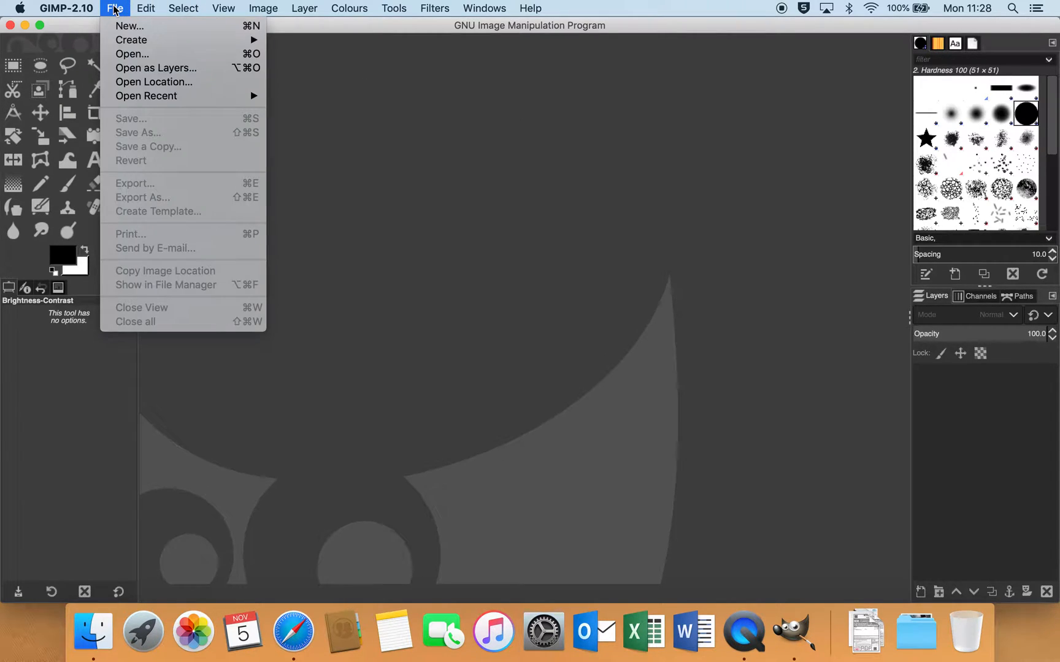
{"action": "left_click", "coordinate": [127, 57]}
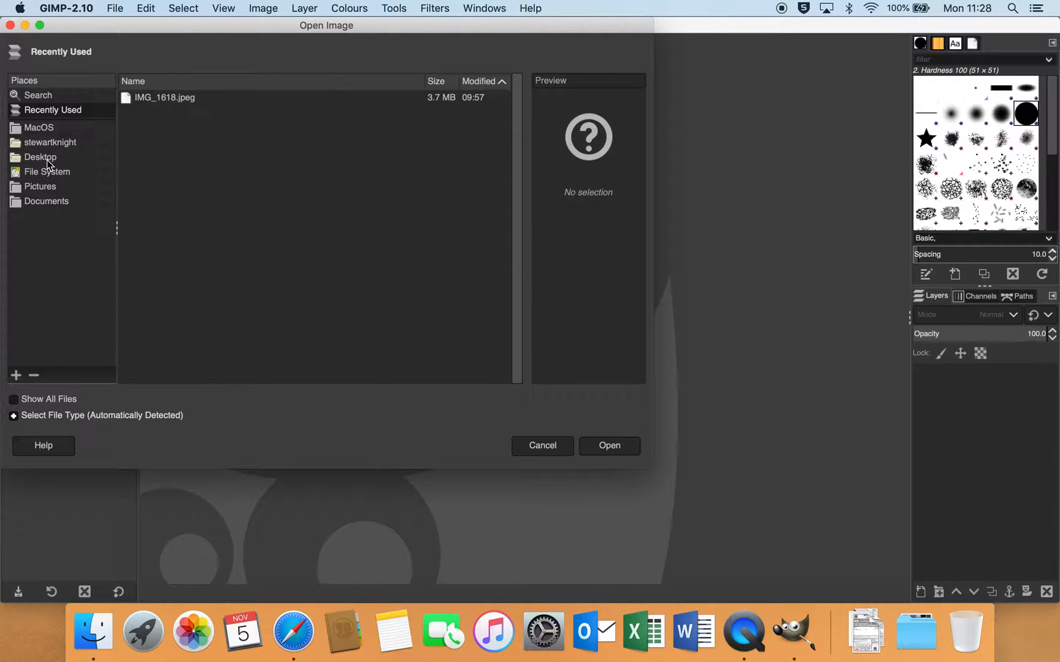
{"action": "left_click", "coordinate": [50, 157]}
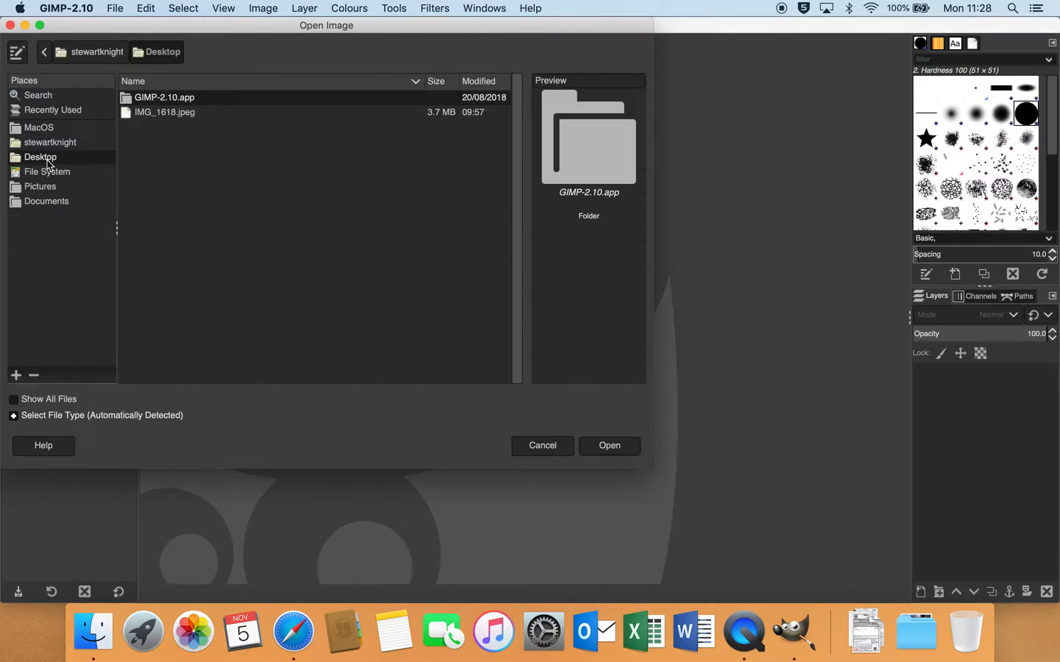
{"action": "left_click", "coordinate": [153, 115]}
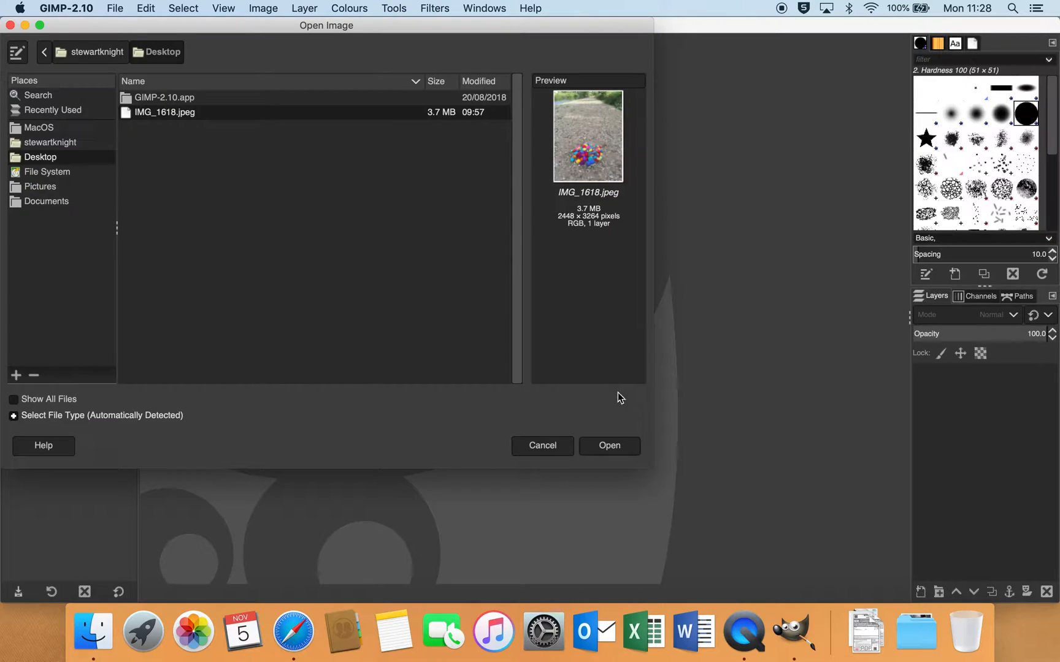
{"action": "left_click", "coordinate": [617, 446]}
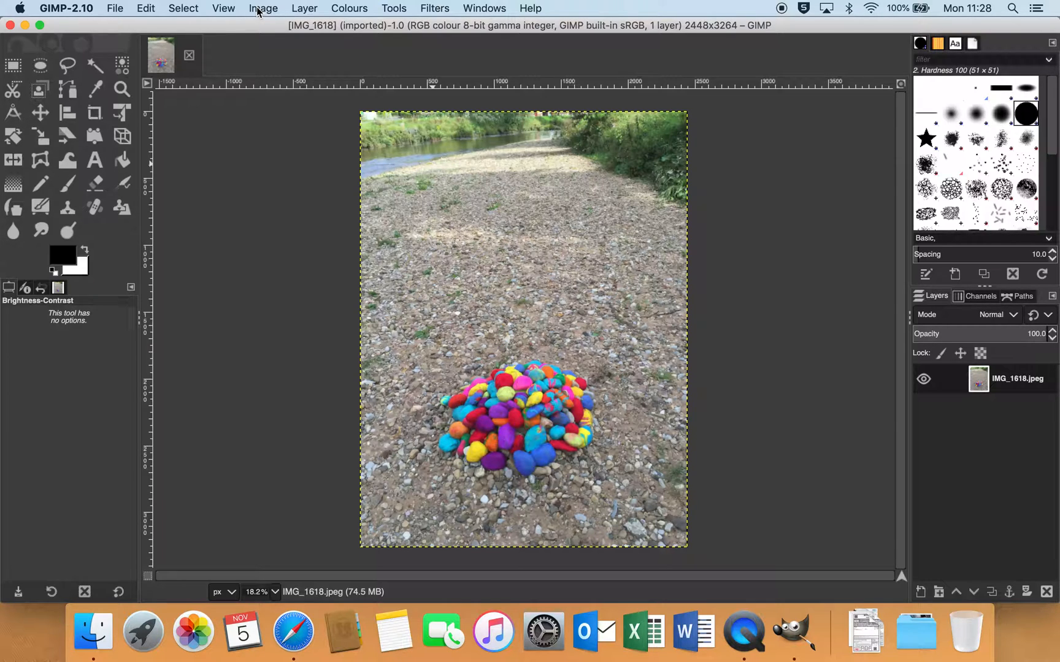
Duplicate the photo layer twice to build a stack of three identical layers
{"action": "left_click", "coordinate": [304, 8]}
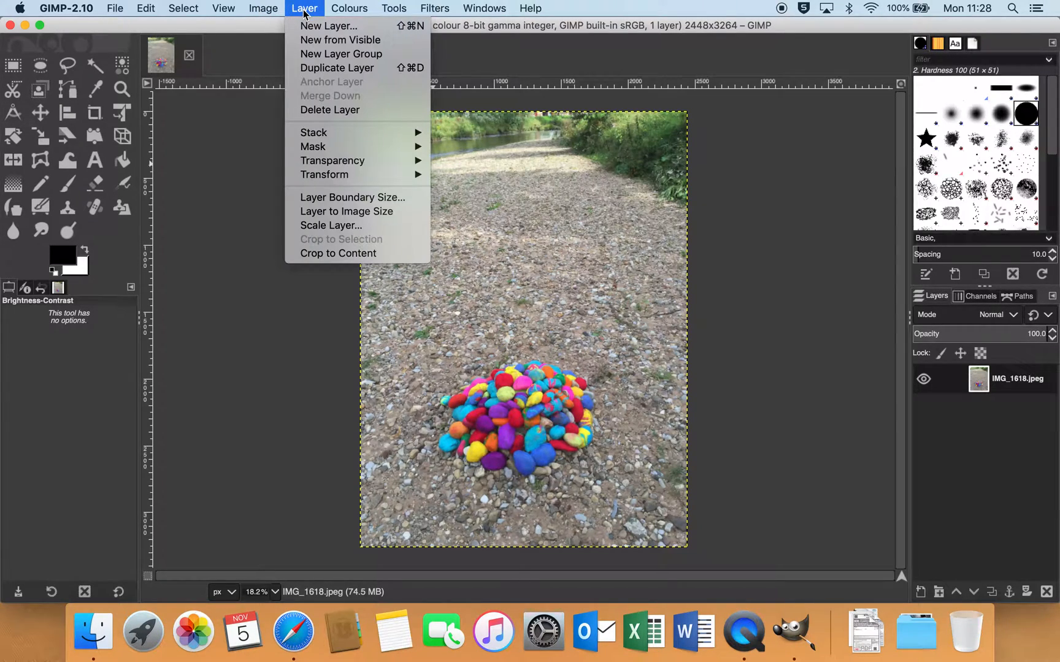
{"action": "left_click", "coordinate": [323, 69]}
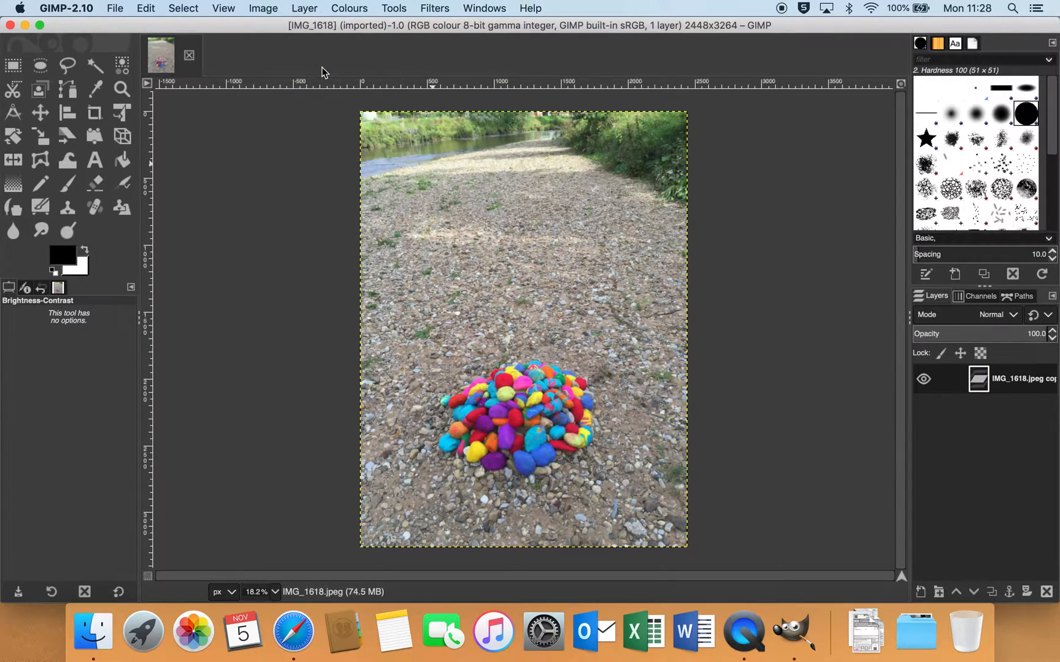
{"action": "left_click", "coordinate": [304, 10]}
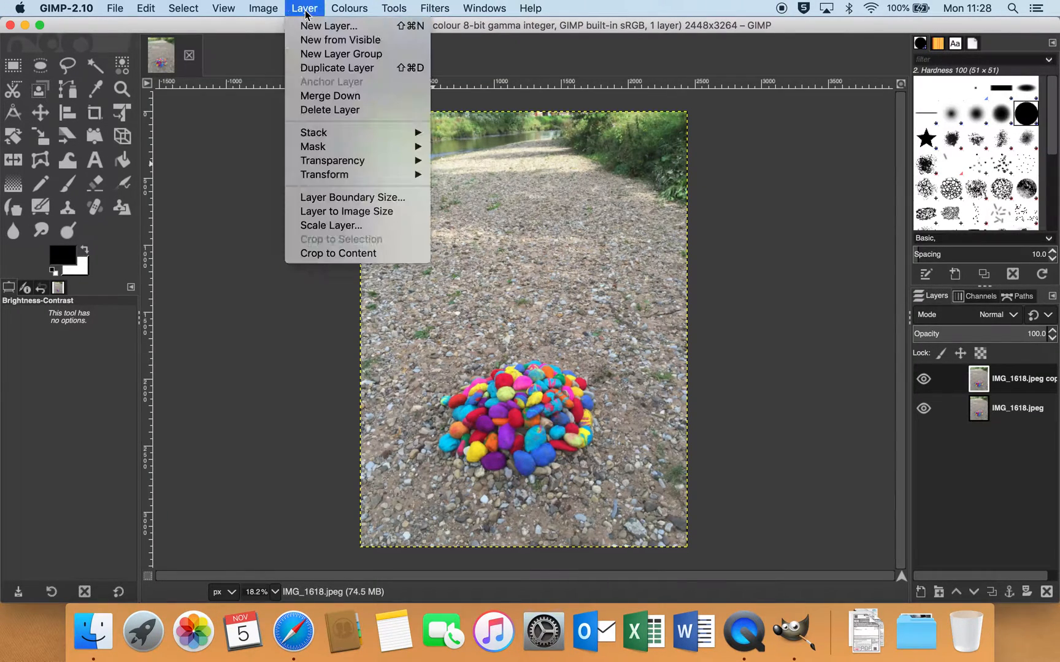
{"action": "left_click", "coordinate": [315, 71]}
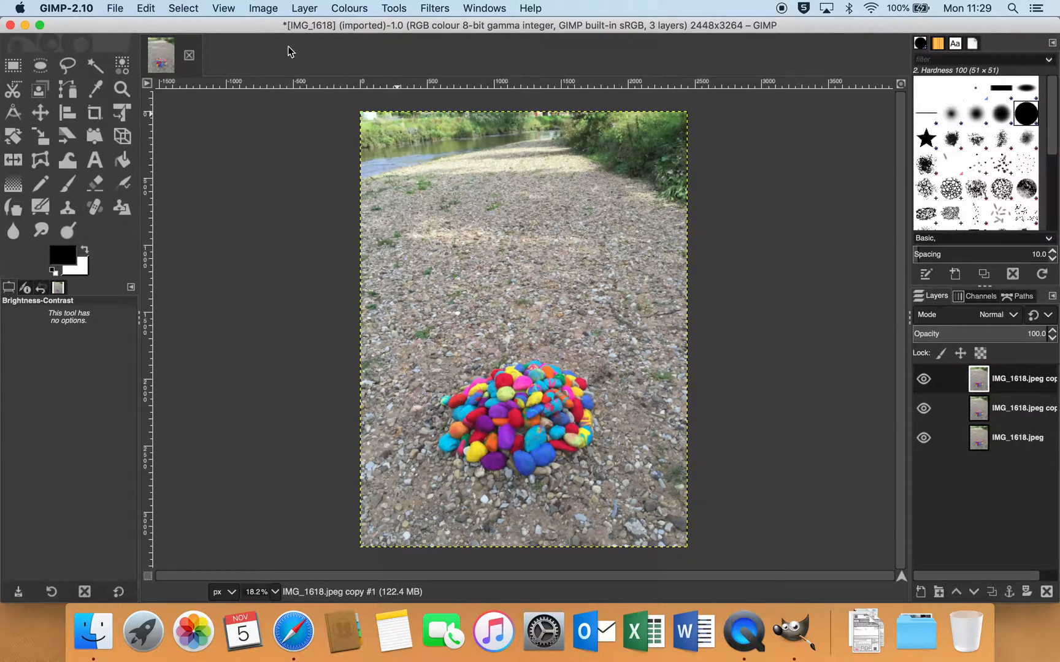
Desaturate the topmost layer using the Luminance mode
{"action": "left_click", "coordinate": [346, 9]}
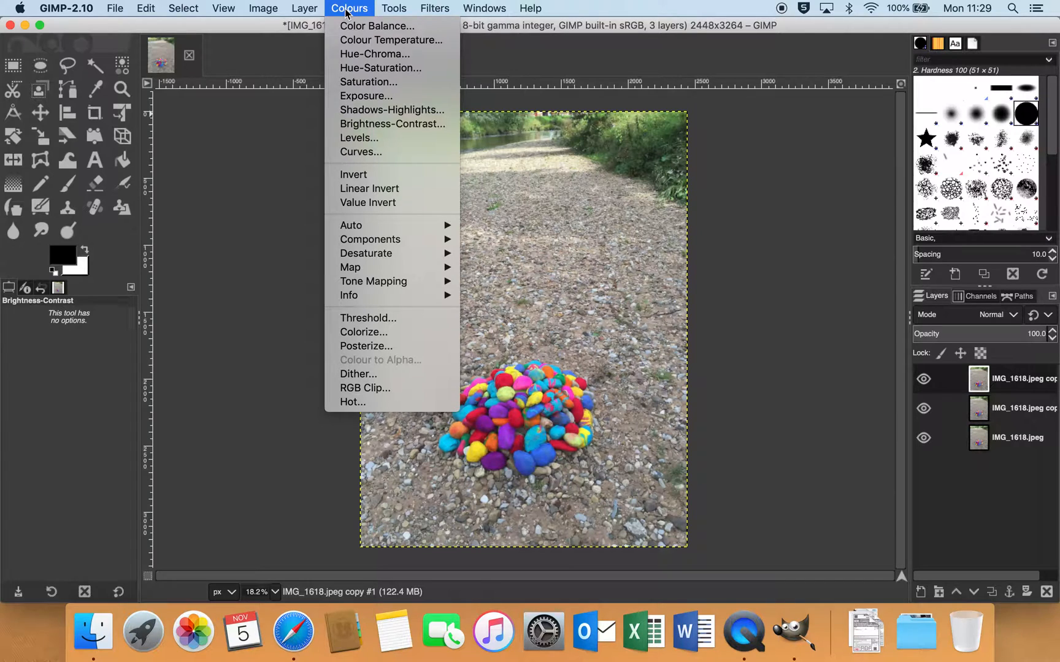
{"action": "mouse_move", "coordinate": [380, 258]}
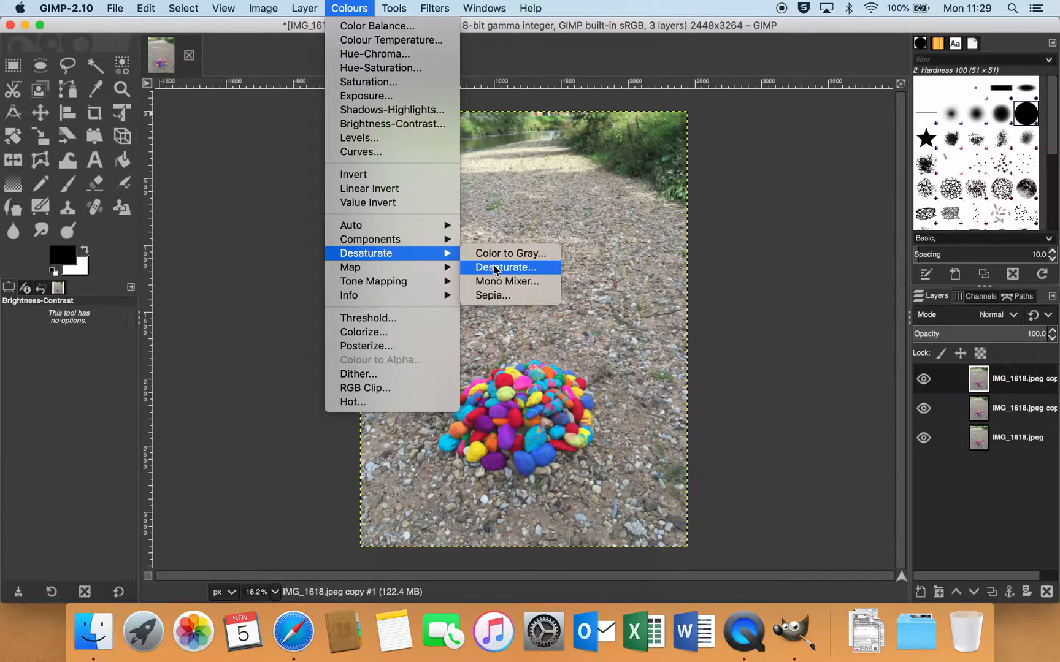
{"action": "left_click", "coordinate": [496, 268]}
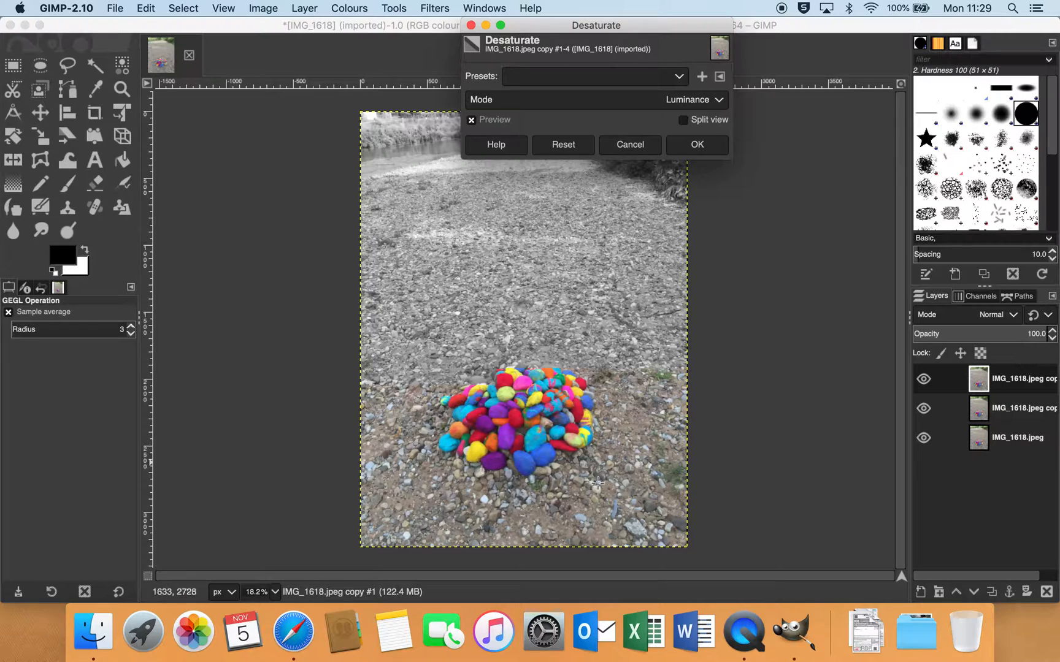
{"action": "left_click", "coordinate": [702, 149]}
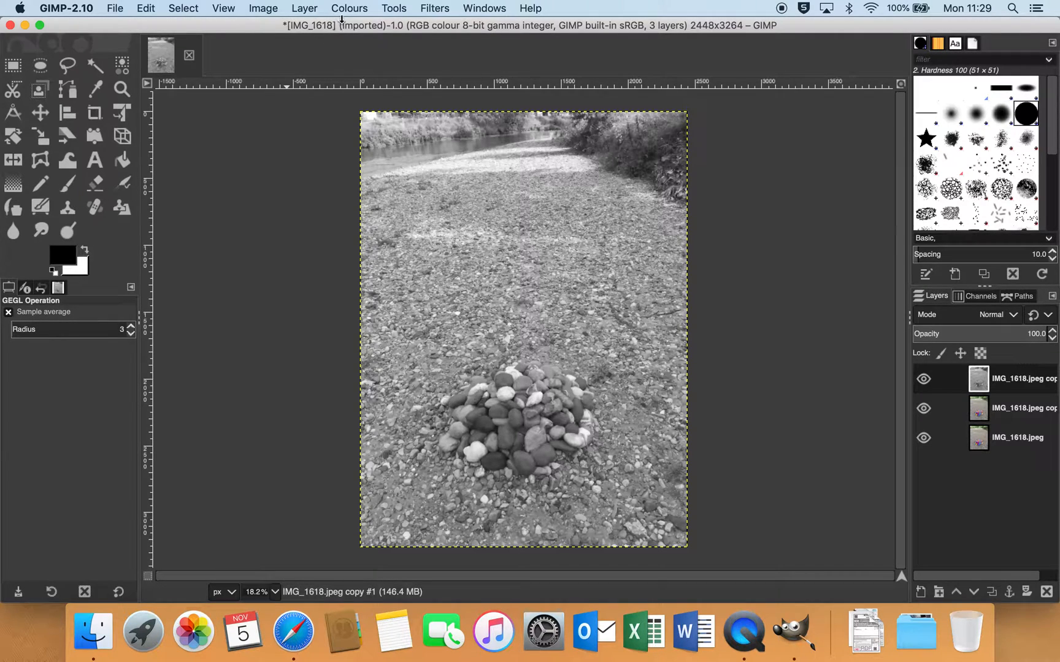
Add a white (full opacity) layer mask to the desaturated top layer
{"action": "left_click", "coordinate": [305, 9]}
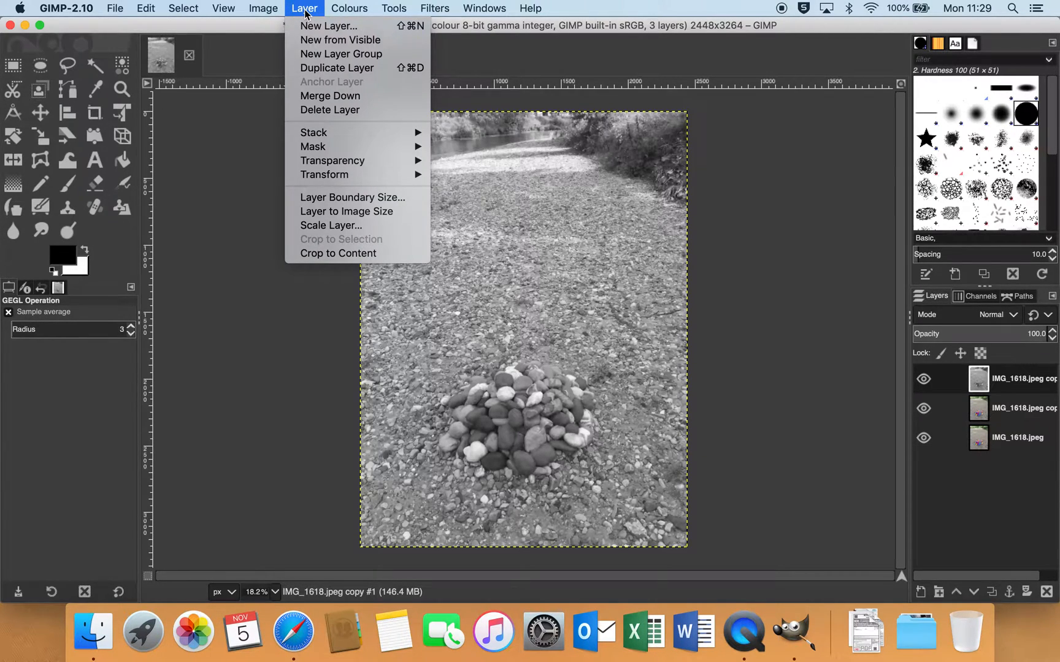
{"action": "mouse_move", "coordinate": [332, 150]}
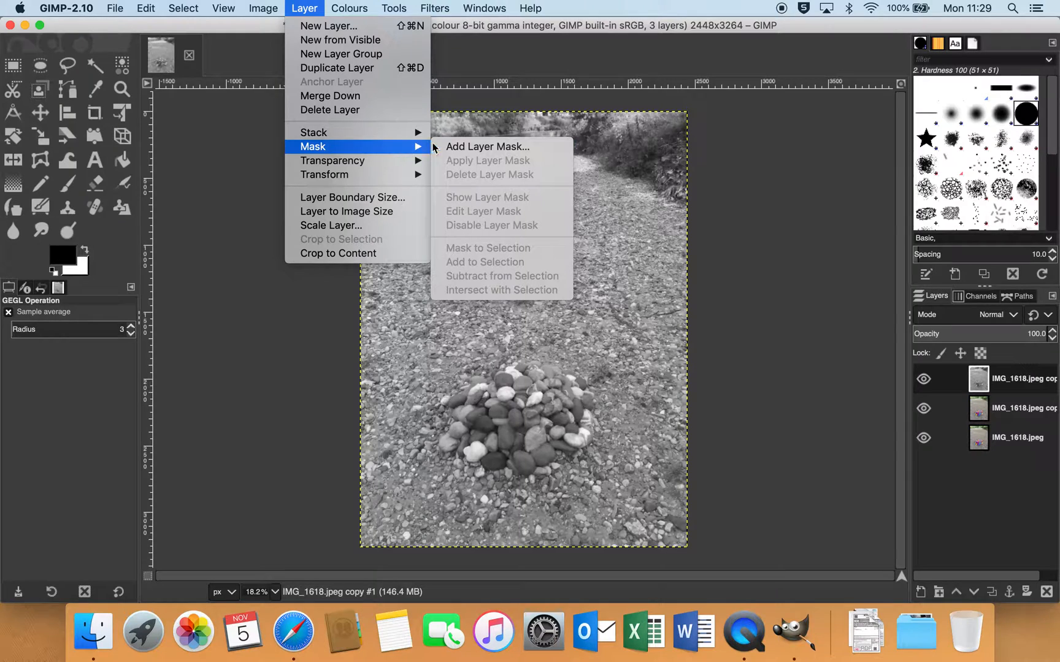
{"action": "left_click", "coordinate": [464, 148]}
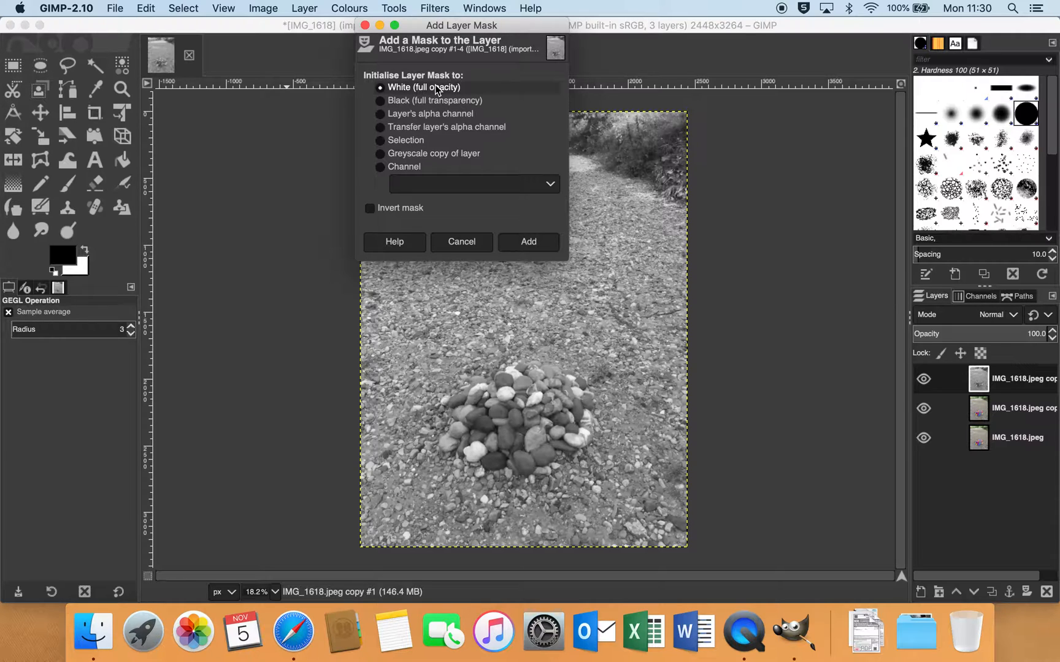
{"action": "left_click", "coordinate": [529, 243]}
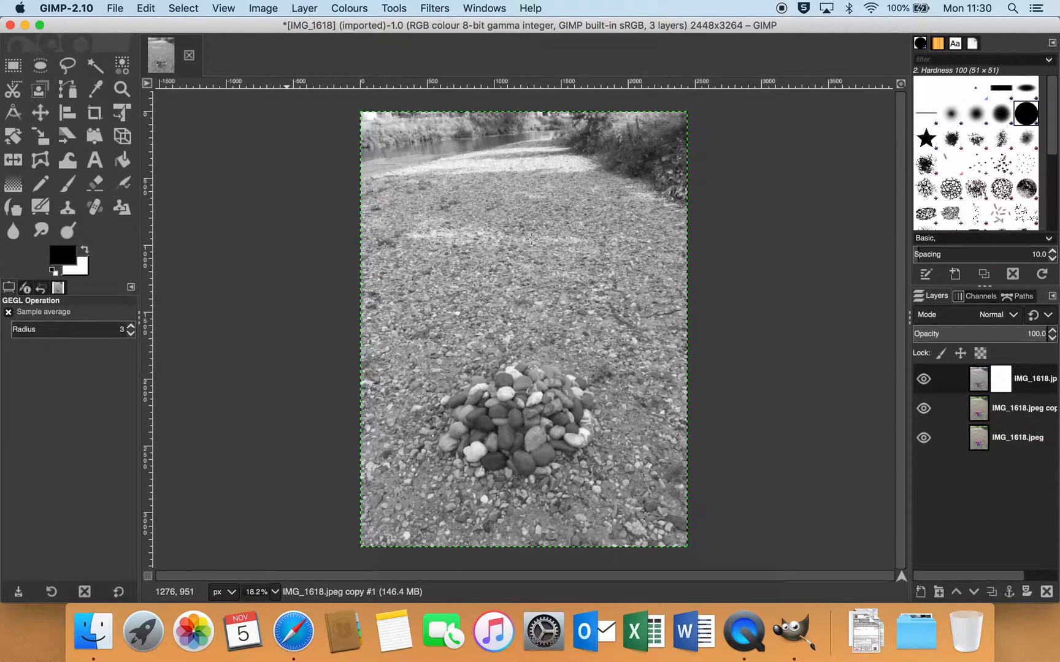
Paint black on the top layer's mask with a size 250 Paintbrush to reveal colour in the middle of the stone pile
{"action": "left_click", "coordinate": [66, 189]}
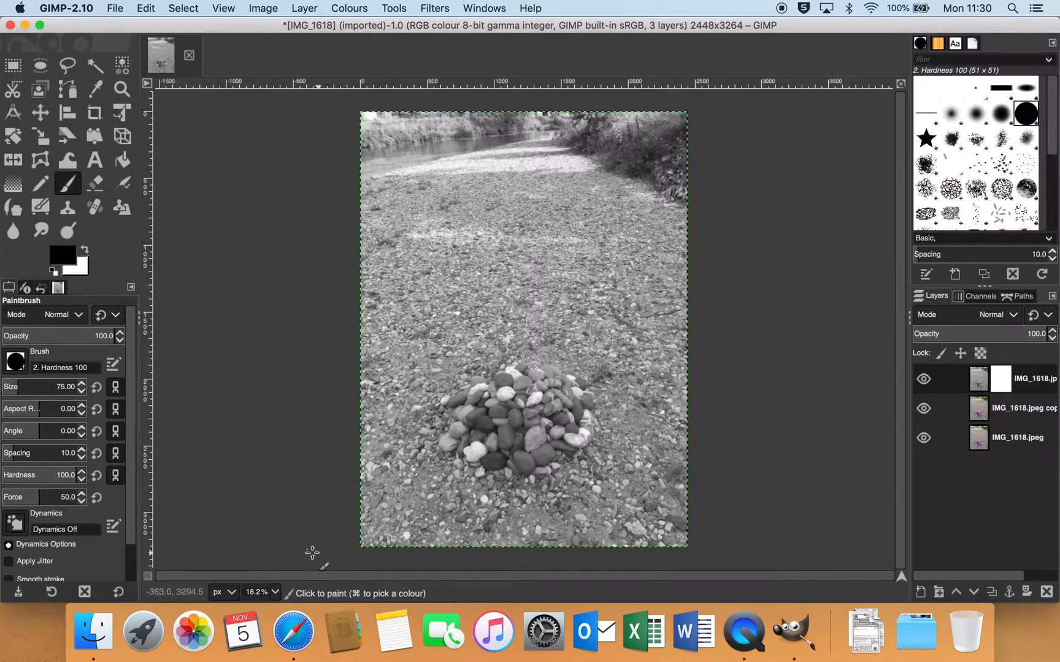
{"action": "left_click", "coordinate": [275, 593]}
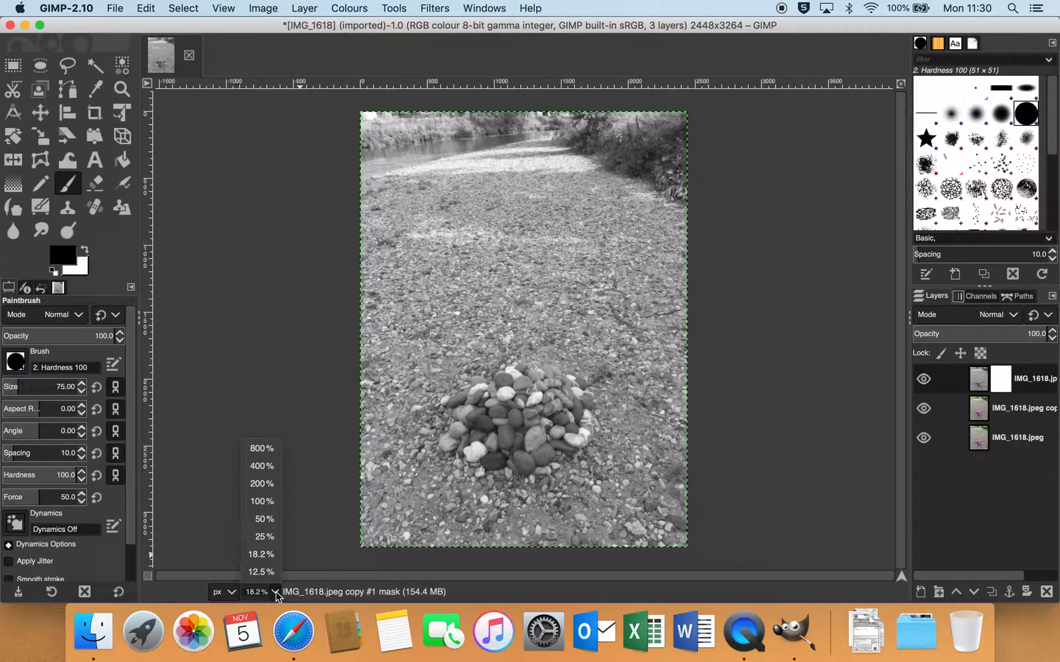
{"action": "left_click", "coordinate": [265, 519]}
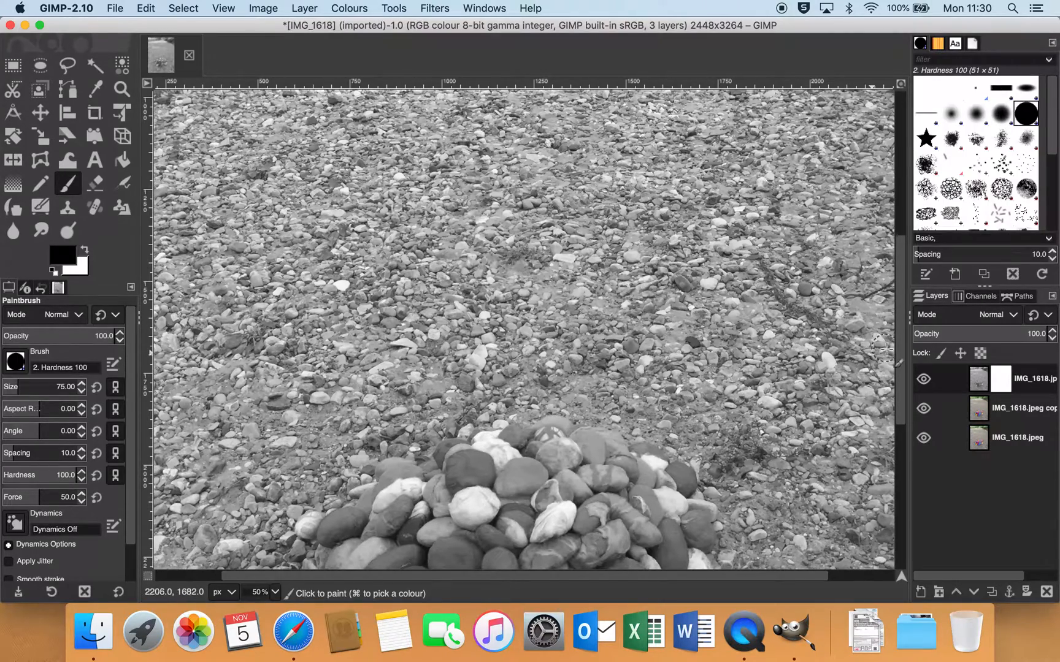
{"action": "scroll", "coordinate": [906, 410], "scroll_direction": "down", "scroll_amount": 5}
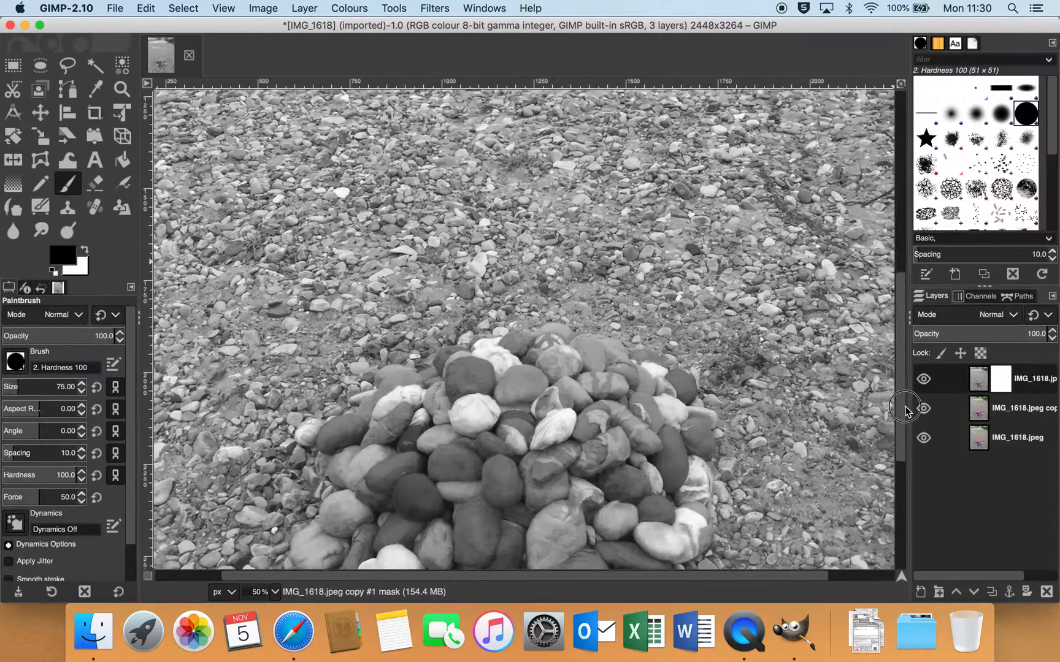
{"action": "scroll", "coordinate": [905, 411], "scroll_direction": "down", "scroll_amount": 5}
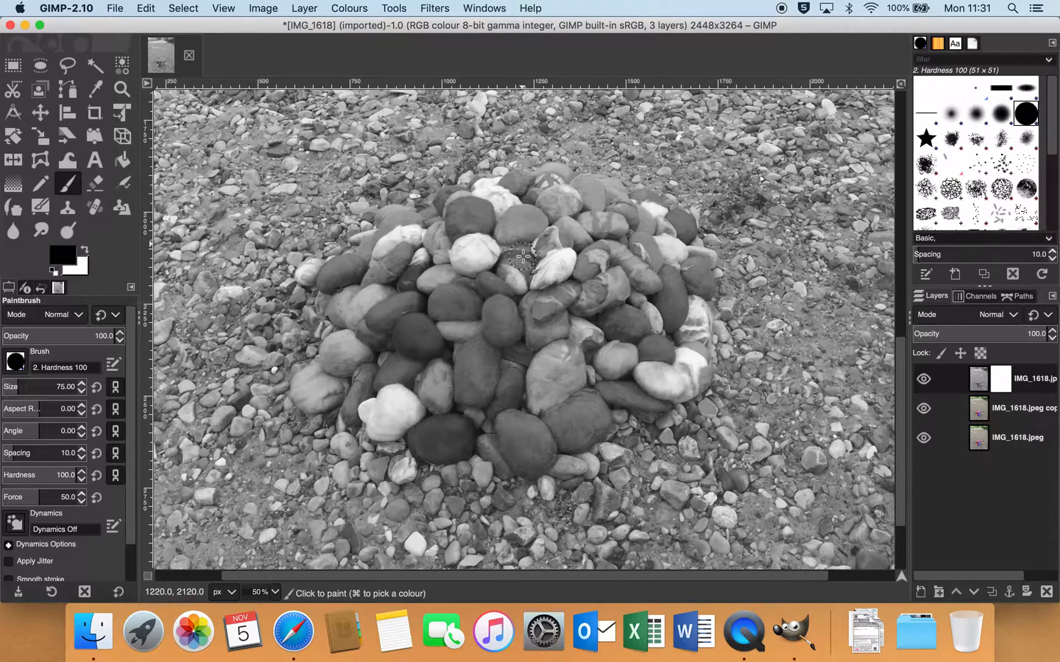
{"action": "double_click", "coordinate": [63, 387]}
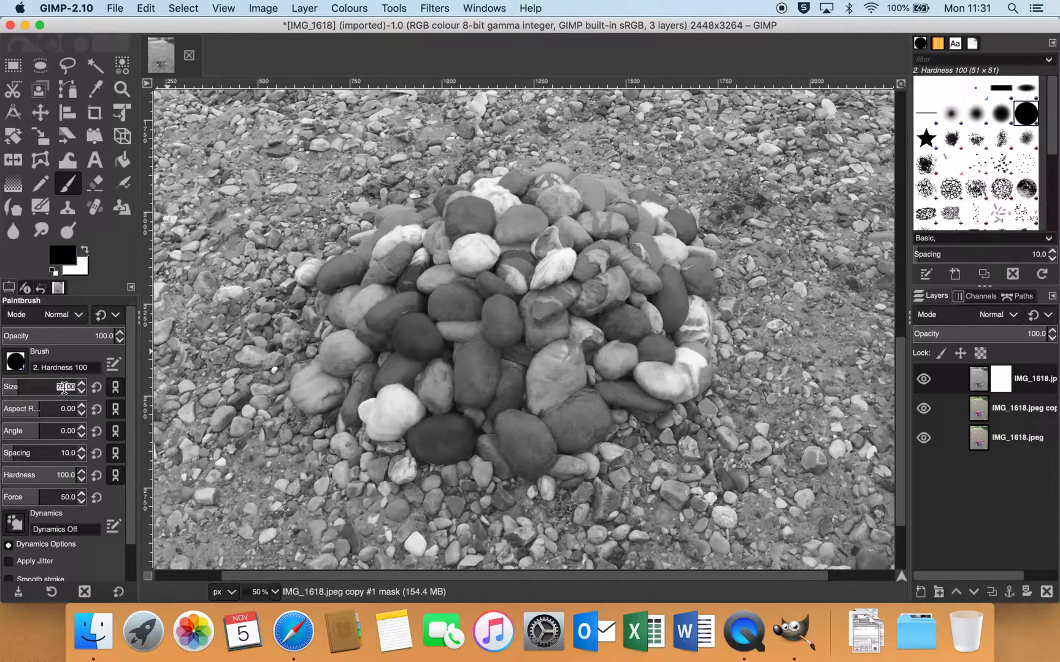
{"action": "type", "text": "250"}
{"action": "key", "text": "Return"}
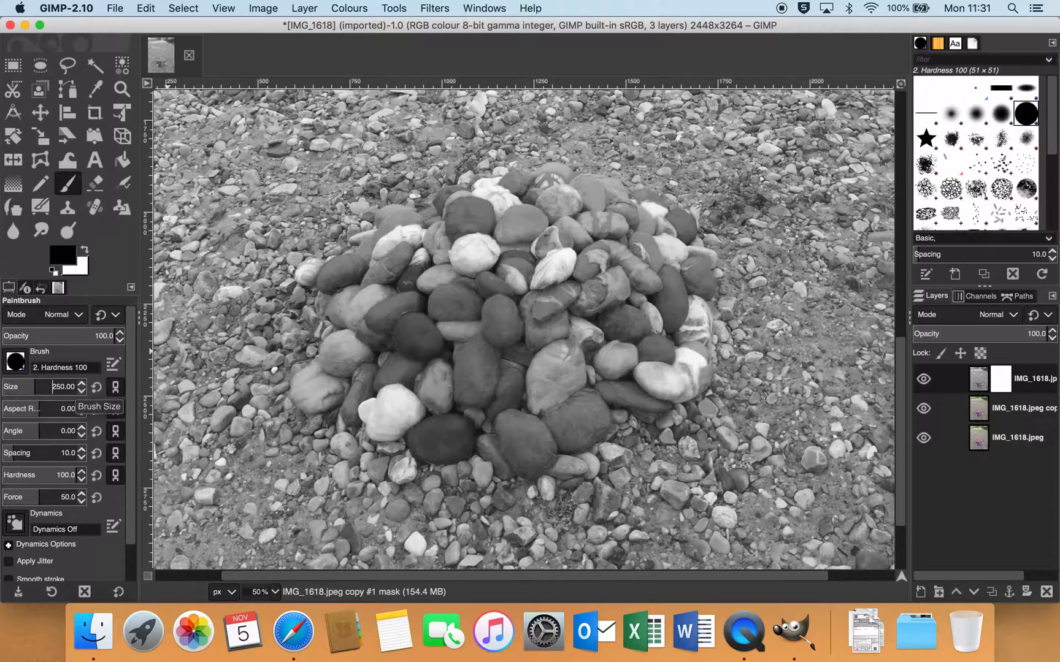
{"action": "left_click", "coordinate": [448, 258]}
{"action": "mouse_move", "coordinate": [429, 261]}
{"action": "left_mouse_down"}
{"action": "mouse_move", "coordinate": [398, 284]}
{"action": "mouse_move", "coordinate": [394, 309]}
{"action": "mouse_move", "coordinate": [421, 348]}
{"action": "mouse_move", "coordinate": [475, 347]}
{"action": "mouse_move", "coordinate": [499, 328]}
{"action": "mouse_move", "coordinate": [507, 279]}
{"action": "mouse_move", "coordinate": [483, 229]}
{"action": "mouse_move", "coordinate": [567, 225]}
{"action": "mouse_move", "coordinate": [569, 316]}
{"action": "mouse_move", "coordinate": [545, 346]}
{"action": "mouse_move", "coordinate": [497, 373]}
{"action": "left_mouse_up"}
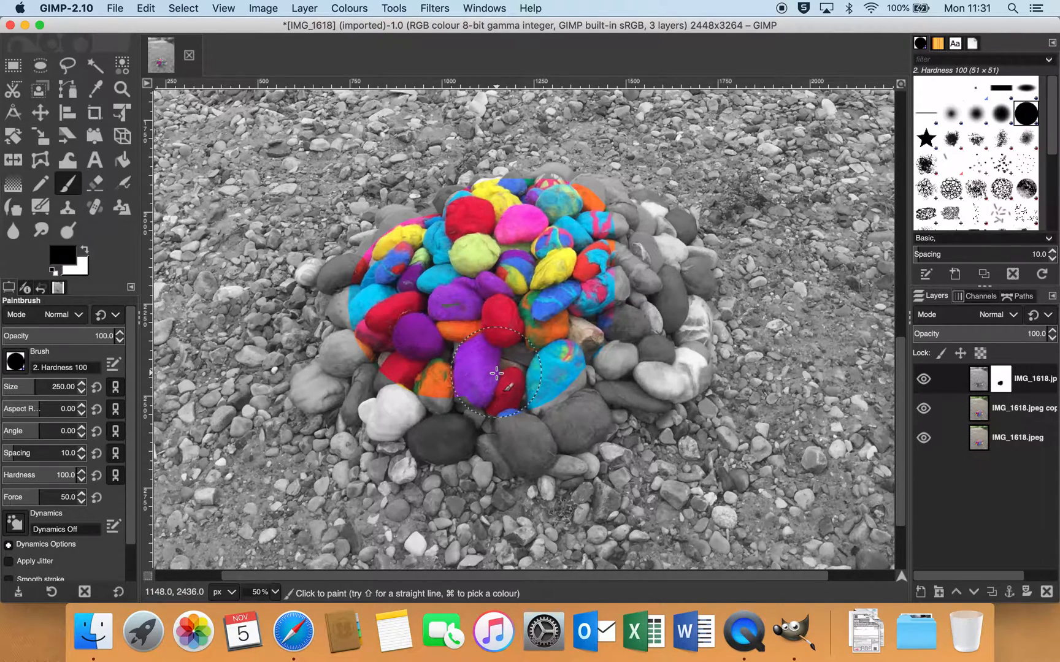
Paint a test stroke on the mask over the gravel outside the stone pile, and undo that stroke
{"action": "mouse_move", "coordinate": [245, 157]}
{"action": "left_mouse_down"}
{"action": "mouse_move", "coordinate": [277, 161]}
{"action": "mouse_move", "coordinate": [289, 196]}
{"action": "mouse_move", "coordinate": [333, 178]}
{"action": "mouse_move", "coordinate": [322, 173]}
{"action": "mouse_move", "coordinate": [297, 191]}
{"action": "left_mouse_up"}
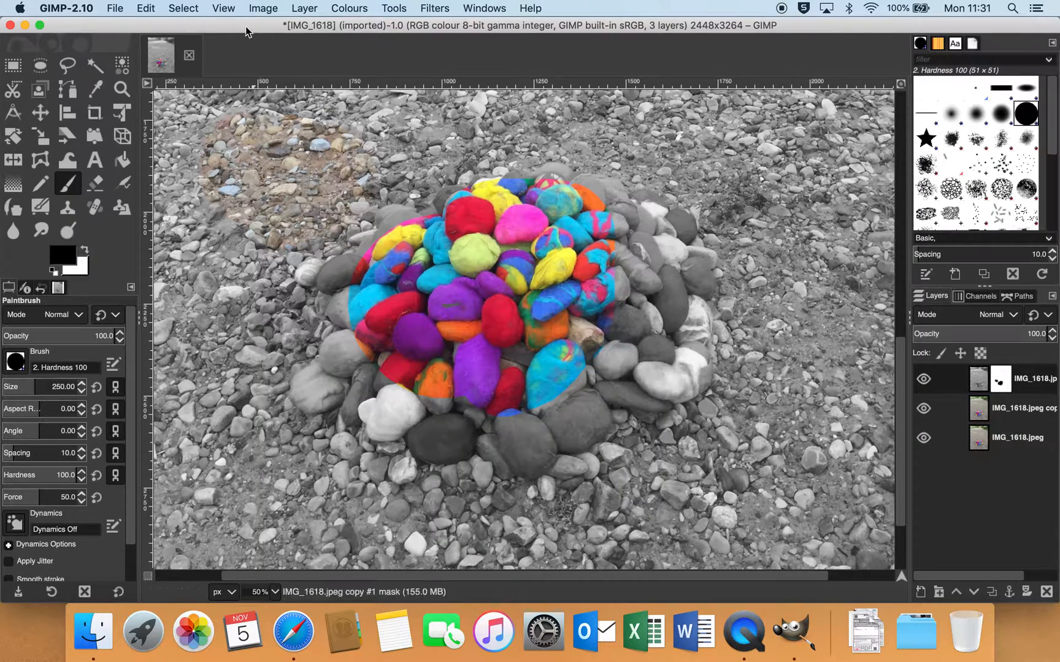
{"action": "left_click", "coordinate": [145, 9]}
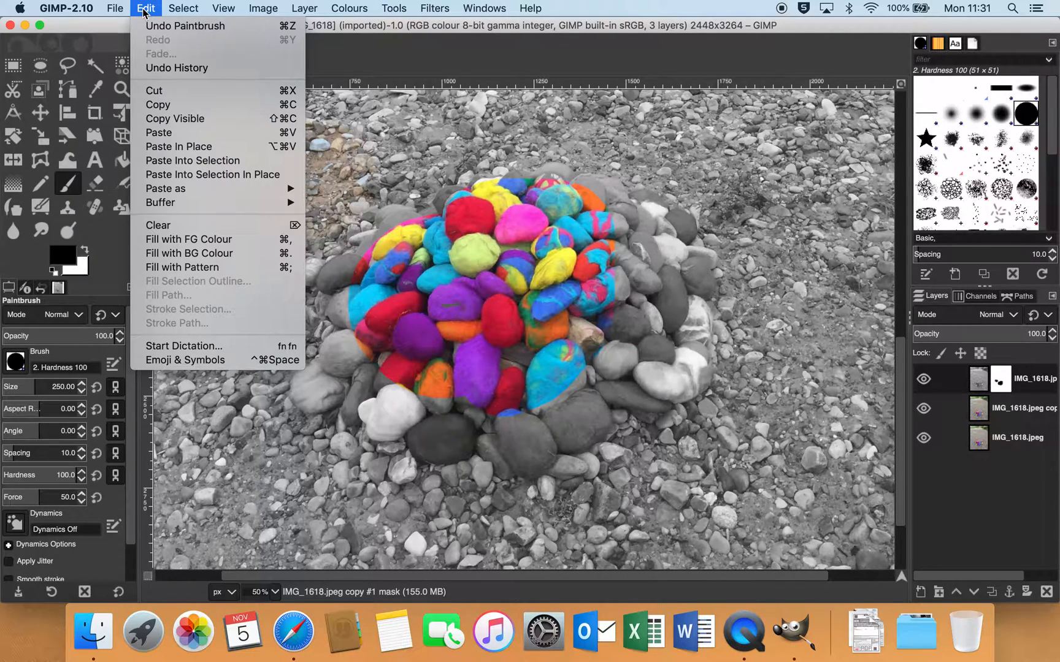
{"action": "left_click", "coordinate": [153, 27]}
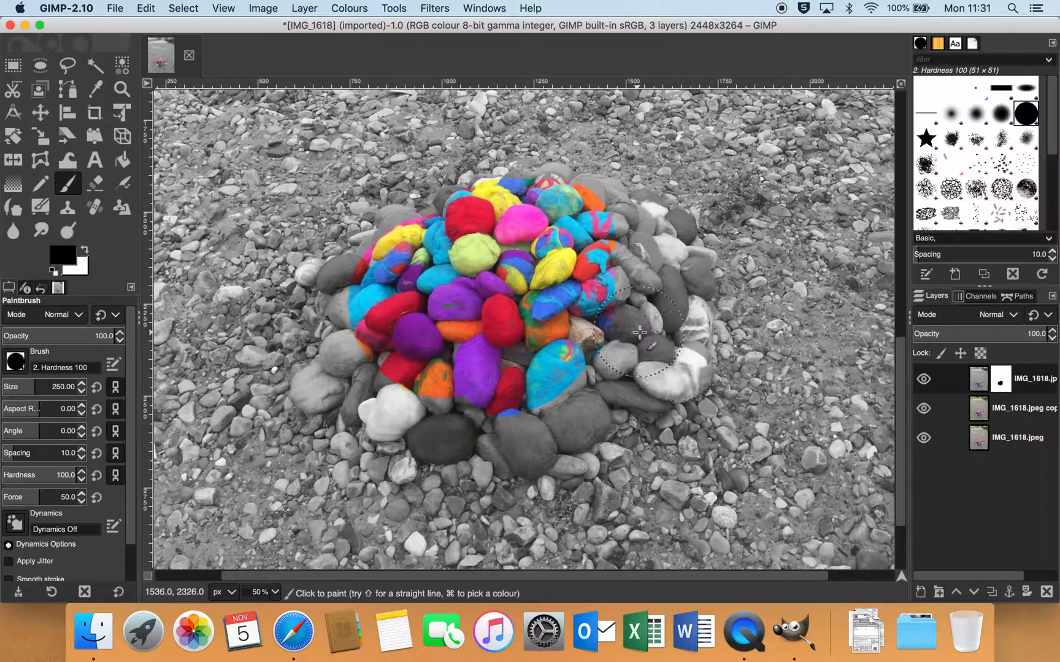
Extend the black mask painting over most of the remaining grey stones, staying inside the outer edge of the pile
{"action": "mouse_move", "coordinate": [587, 351]}
{"action": "left_mouse_down"}
{"action": "mouse_move", "coordinate": [525, 433]}
{"action": "mouse_move", "coordinate": [500, 432]}
{"action": "mouse_move", "coordinate": [451, 398]}
{"action": "mouse_move", "coordinate": [429, 412]}
{"action": "mouse_move", "coordinate": [399, 402]}
{"action": "mouse_move", "coordinate": [334, 282]}
{"action": "mouse_move", "coordinate": [476, 270]}
{"action": "mouse_move", "coordinate": [578, 292]}
{"action": "mouse_move", "coordinate": [643, 282]}
{"action": "mouse_move", "coordinate": [687, 343]}
{"action": "mouse_move", "coordinate": [664, 362]}
{"action": "mouse_move", "coordinate": [644, 344]}
{"action": "mouse_move", "coordinate": [668, 294]}
{"action": "mouse_move", "coordinate": [623, 244]}
{"action": "left_mouse_up"}
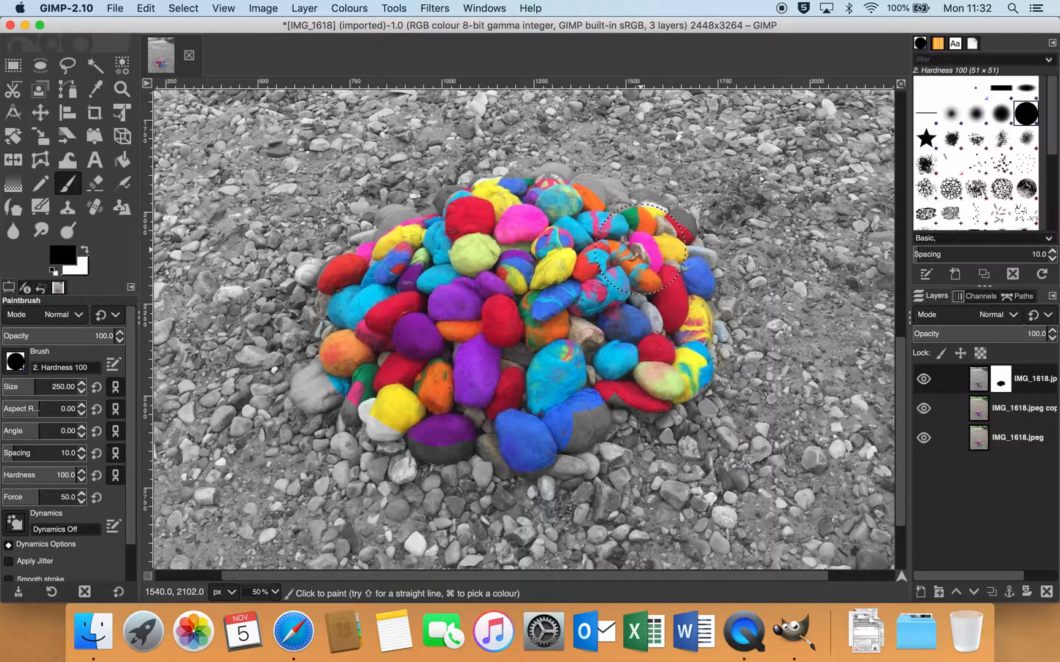
Set the Paintbrush size to 75 for finer painting on the top layer's mask
{"action": "double_click", "coordinate": [62, 383]}
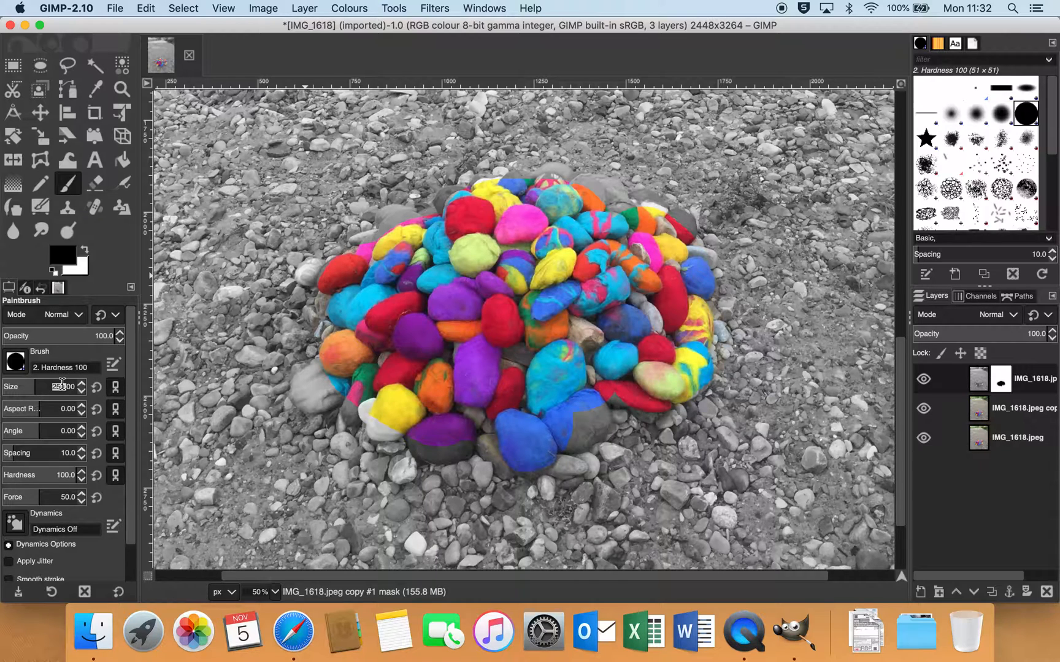
{"action": "type", "text": "700"}
{"action": "key", "text": "BackSpace"}
{"action": "key", "text": "BackSpace"}
{"action": "key", "text": "Return"}
Paint black on the mask over the grey parts of the stones along the pile's lower-left and left edges
{"action": "left_click", "coordinate": [274, 592]}
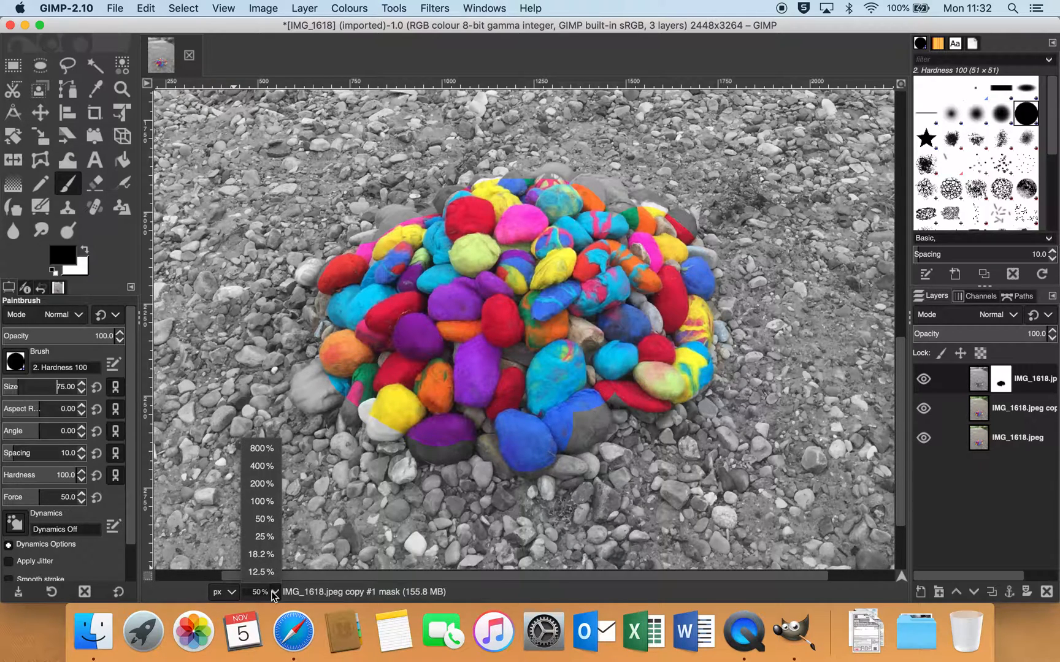
{"action": "left_click", "coordinate": [265, 502]}
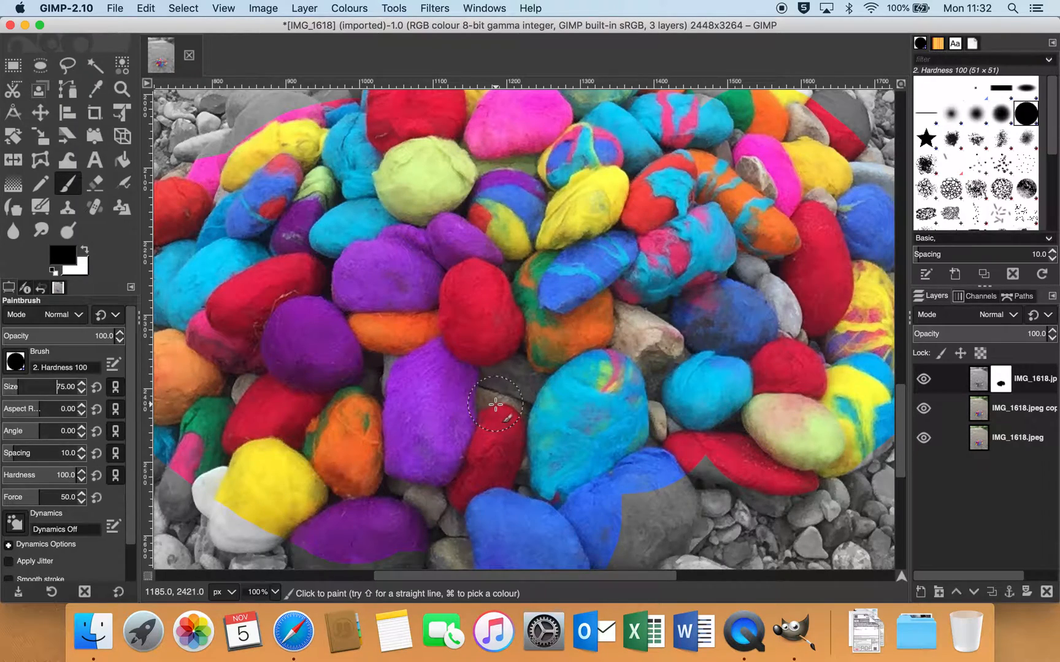
{"action": "scroll", "coordinate": [495, 405], "scroll_direction": "down", "scroll_amount": 10}
{"action": "scroll", "coordinate": [495, 405], "scroll_direction": "up", "scroll_amount": 3}
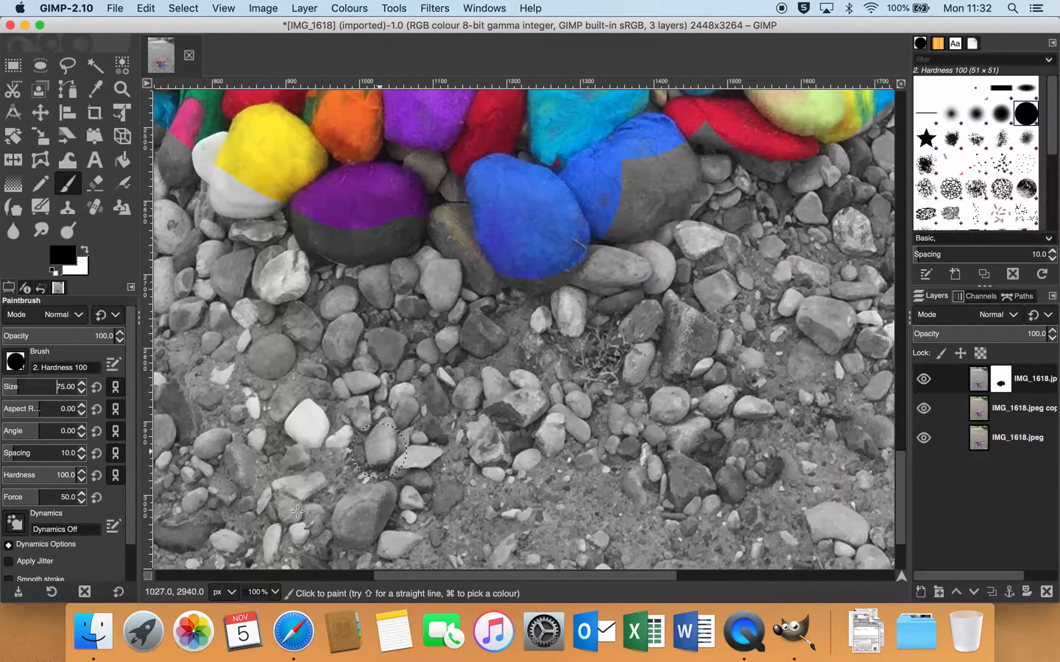
{"action": "type", "text": "75"}
{"action": "key", "text": "Return"}
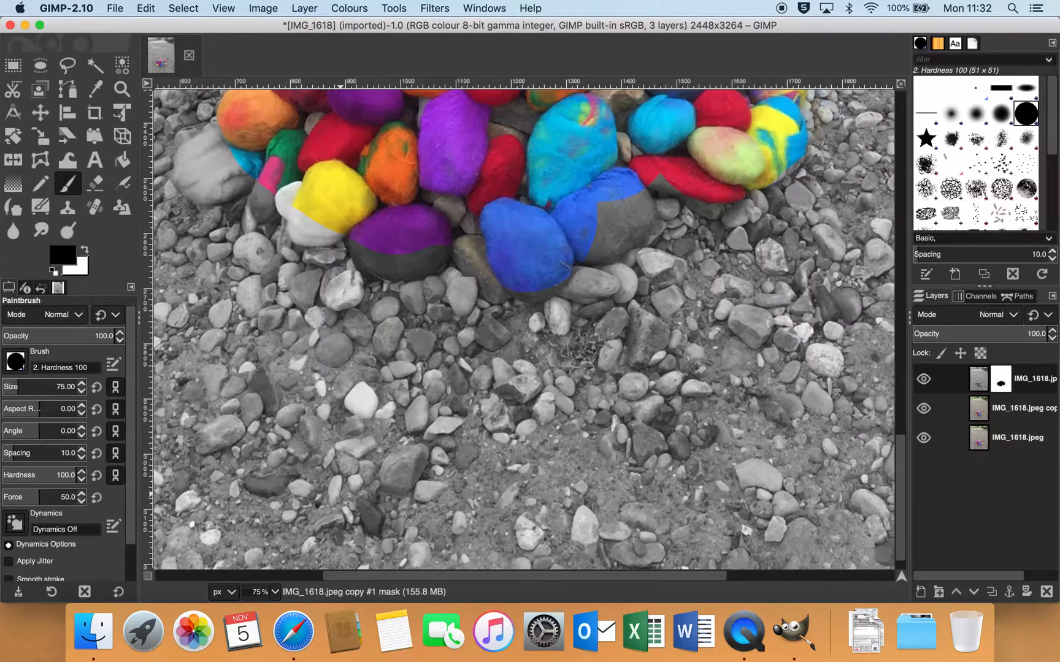
{"action": "scroll", "coordinate": [422, 411], "scroll_direction": "up", "scroll_amount": 10}
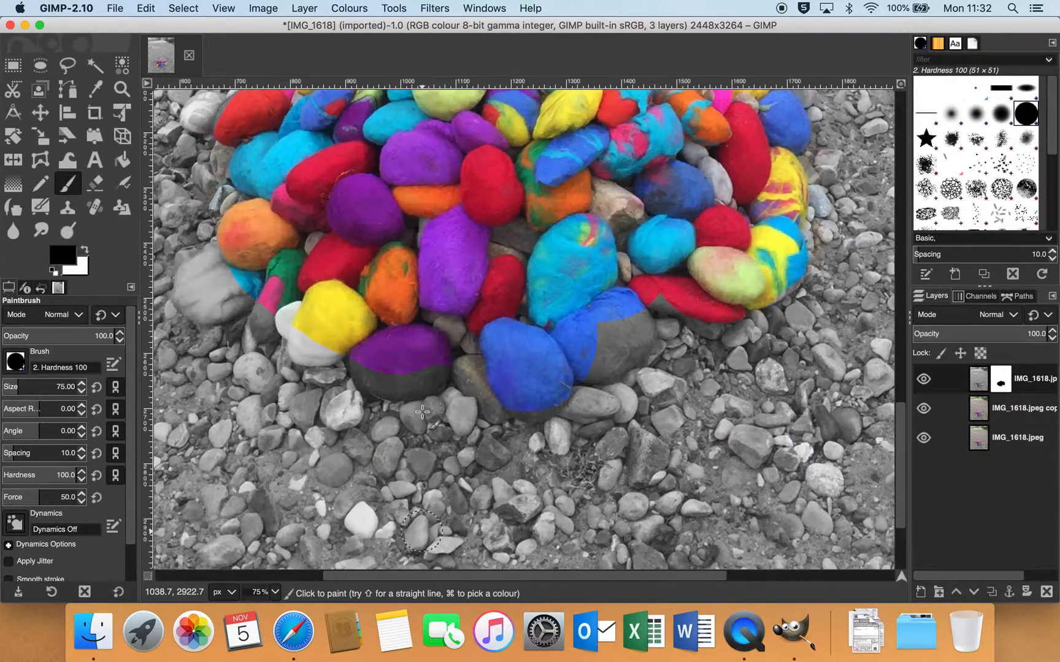
{"action": "scroll", "coordinate": [421, 411], "scroll_direction": "down", "scroll_amount": 10}
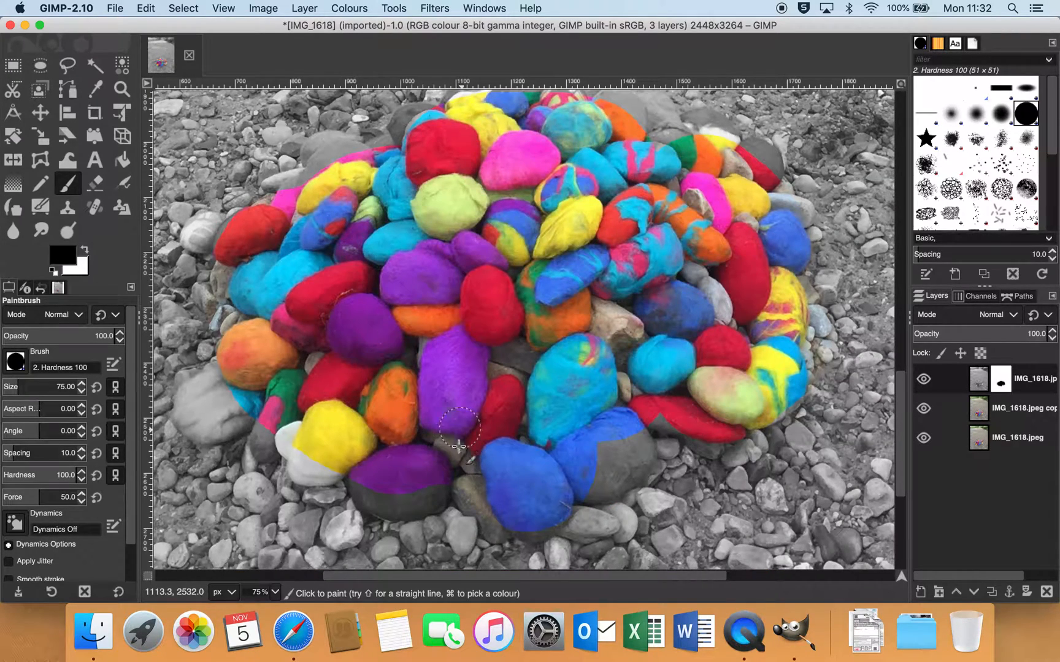
{"action": "mouse_move", "coordinate": [437, 488]}
{"action": "left_mouse_down"}
{"action": "mouse_move", "coordinate": [382, 498]}
{"action": "mouse_move", "coordinate": [367, 480]}
{"action": "mouse_move", "coordinate": [383, 497]}
{"action": "mouse_move", "coordinate": [418, 498]}
{"action": "mouse_move", "coordinate": [476, 429]}
{"action": "left_mouse_up"}
{"action": "mouse_move", "coordinate": [407, 426]}
{"action": "left_mouse_down"}
{"action": "mouse_move", "coordinate": [329, 449]}
{"action": "mouse_move", "coordinate": [304, 463]}
{"action": "mouse_move", "coordinate": [314, 465]}
{"action": "mouse_move", "coordinate": [332, 462]}
{"action": "mouse_move", "coordinate": [270, 425]}
{"action": "left_mouse_up"}
{"action": "mouse_move", "coordinate": [264, 437]}
{"action": "left_mouse_down"}
{"action": "mouse_move", "coordinate": [294, 381]}
{"action": "mouse_move", "coordinate": [227, 396]}
{"action": "mouse_move", "coordinate": [200, 385]}
{"action": "mouse_move", "coordinate": [190, 423]}
{"action": "mouse_move", "coordinate": [212, 423]}
{"action": "mouse_move", "coordinate": [258, 393]}
{"action": "left_mouse_up"}
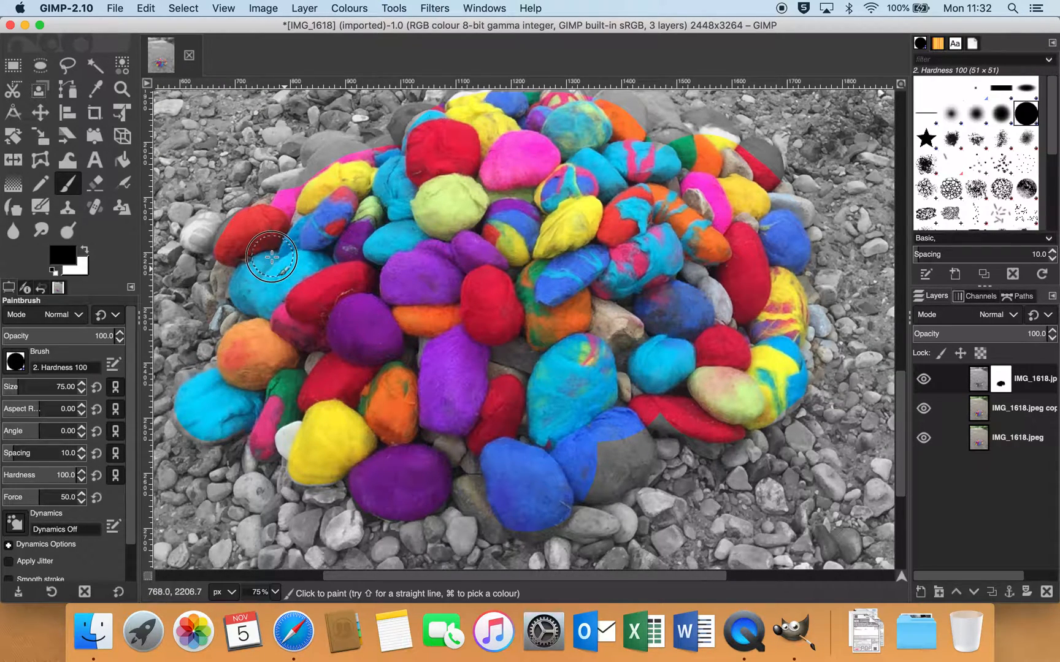
{"action": "mouse_move", "coordinate": [209, 241]}
{"action": "left_mouse_down"}
{"action": "mouse_move", "coordinate": [205, 231]}
{"action": "mouse_move", "coordinate": [229, 226]}
{"action": "mouse_move", "coordinate": [361, 238]}
{"action": "left_mouse_up"}
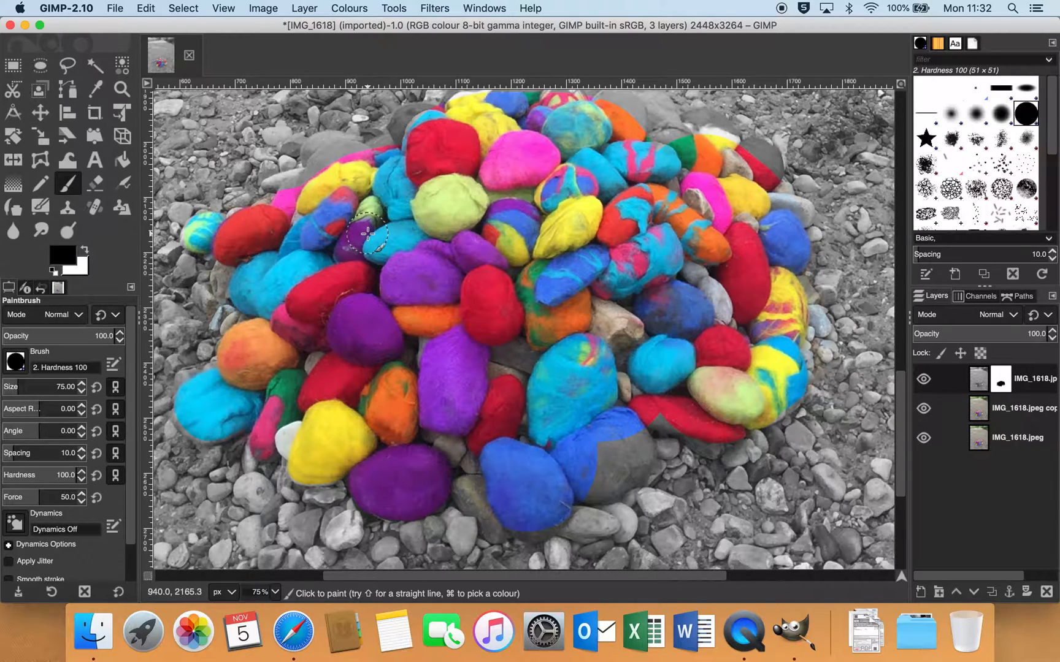
Extend the black mask painting over the grey stones along the pile's upper and right edges, and undo the last stroke
{"action": "left_click", "coordinate": [145, 8]}
{"action": "left_click", "coordinate": [396, 212]}
{"action": "mouse_move", "coordinate": [364, 163]}
{"action": "left_mouse_down"}
{"action": "mouse_move", "coordinate": [323, 154]}
{"action": "mouse_move", "coordinate": [301, 193]}
{"action": "mouse_move", "coordinate": [317, 191]}
{"action": "mouse_move", "coordinate": [340, 158]}
{"action": "mouse_move", "coordinate": [325, 155]}
{"action": "mouse_move", "coordinate": [357, 161]}
{"action": "left_mouse_up"}
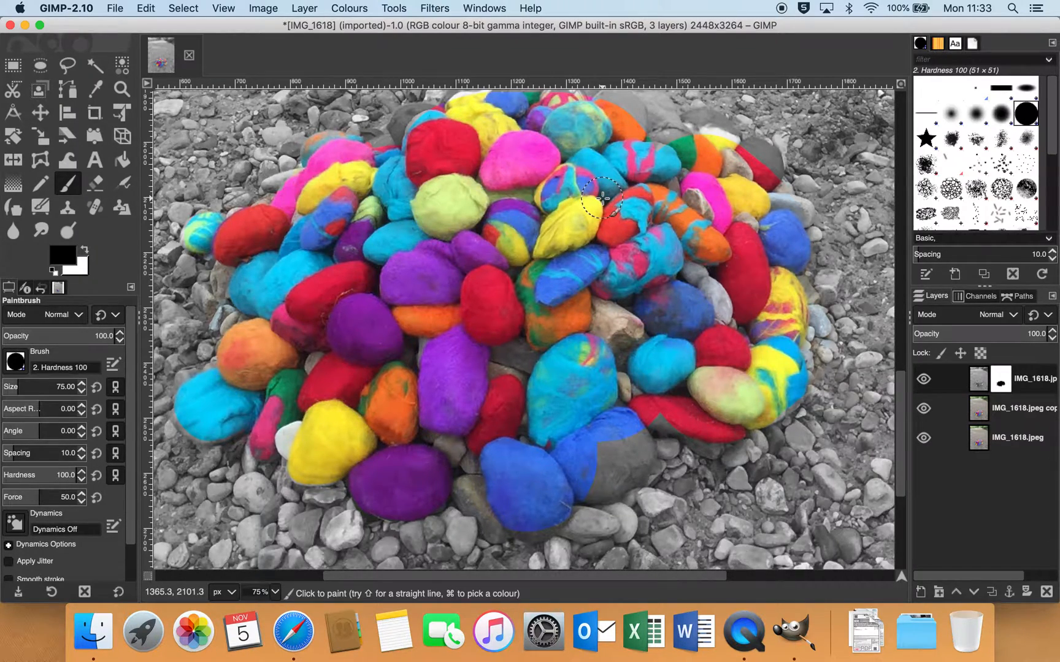
{"action": "scroll", "coordinate": [603, 197], "scroll_direction": "up", "scroll_amount": 5}
{"action": "left_click", "coordinate": [577, 209]}
{"action": "mouse_move", "coordinate": [577, 209]}
{"action": "left_mouse_down"}
{"action": "mouse_move", "coordinate": [515, 212]}
{"action": "mouse_move", "coordinate": [407, 248]}
{"action": "mouse_move", "coordinate": [478, 217]}
{"action": "mouse_move", "coordinate": [666, 260]}
{"action": "mouse_move", "coordinate": [667, 239]}
{"action": "mouse_move", "coordinate": [624, 218]}
{"action": "mouse_move", "coordinate": [608, 218]}
{"action": "mouse_move", "coordinate": [613, 230]}
{"action": "mouse_move", "coordinate": [671, 261]}
{"action": "mouse_move", "coordinate": [706, 263]}
{"action": "mouse_move", "coordinate": [700, 246]}
{"action": "mouse_move", "coordinate": [722, 254]}
{"action": "mouse_move", "coordinate": [799, 329]}
{"action": "mouse_move", "coordinate": [766, 321]}
{"action": "mouse_move", "coordinate": [823, 332]}
{"action": "mouse_move", "coordinate": [793, 332]}
{"action": "mouse_move", "coordinate": [771, 319]}
{"action": "mouse_move", "coordinate": [799, 311]}
{"action": "left_mouse_up"}
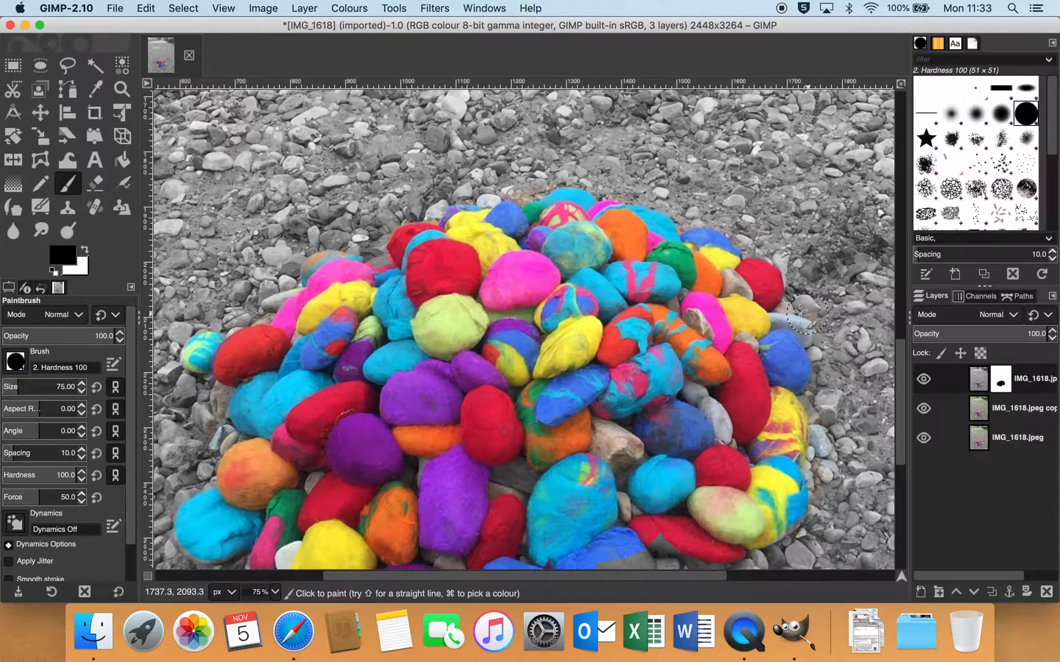
{"action": "left_click", "coordinate": [146, 8]}
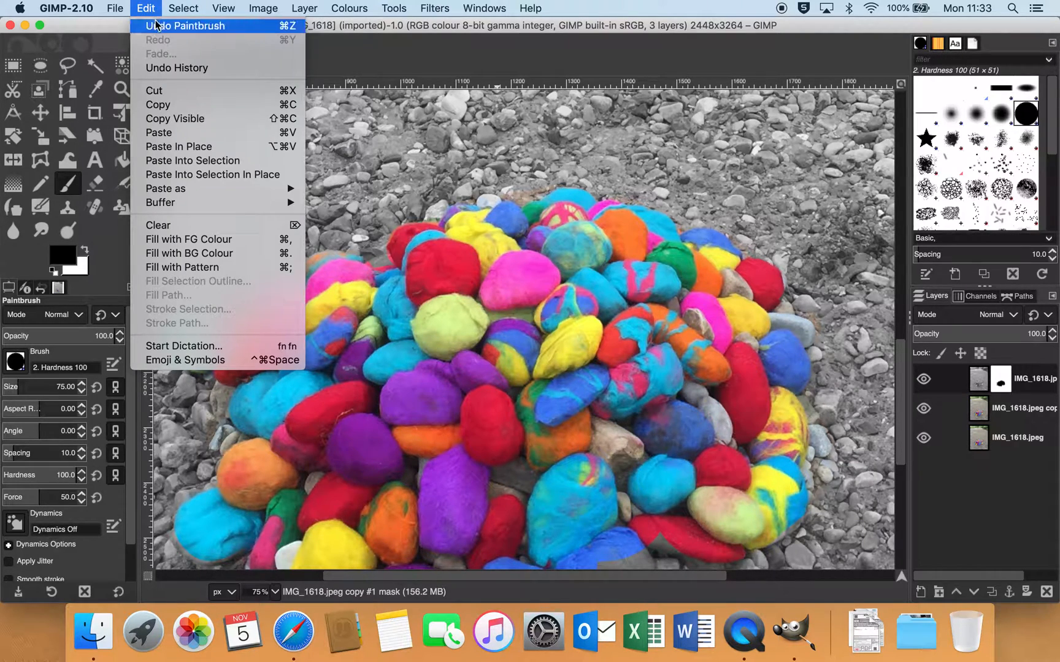
{"action": "left_click", "coordinate": [157, 26]}
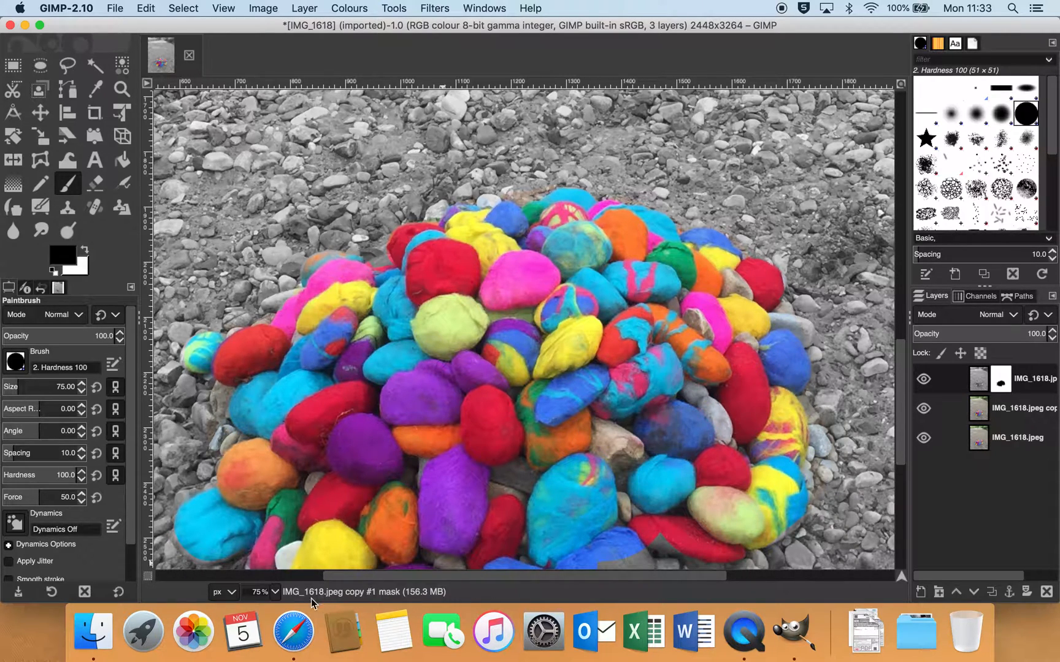
Make the desaturated top layer's image active instead of its mask, and open the Brightness-Contrast adjustment
{"action": "left_click", "coordinate": [273, 591]}
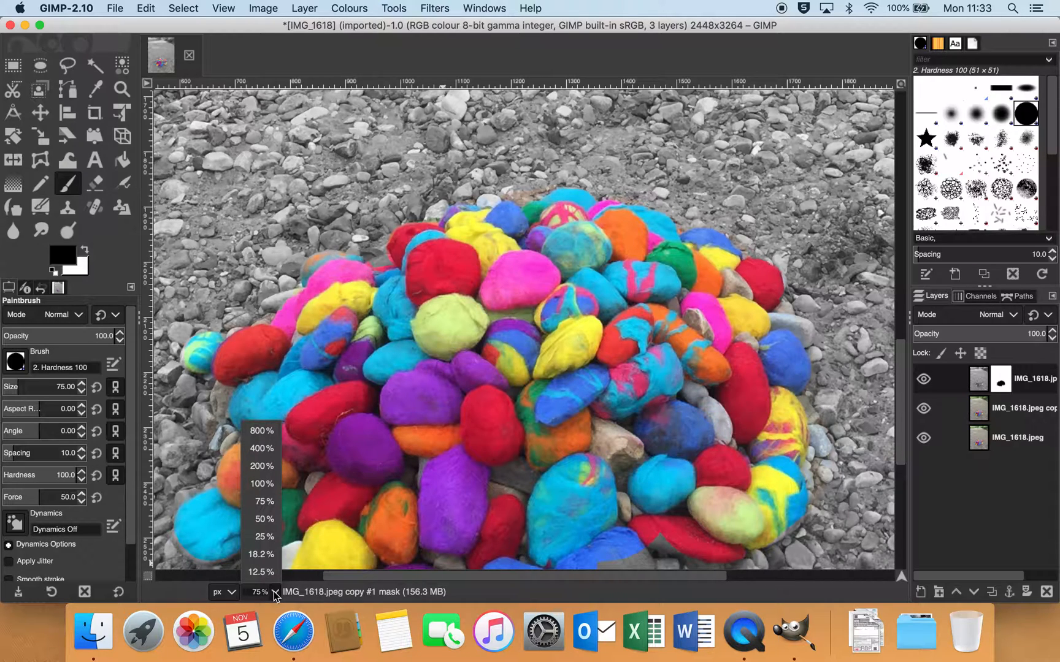
{"action": "left_click", "coordinate": [262, 553]}
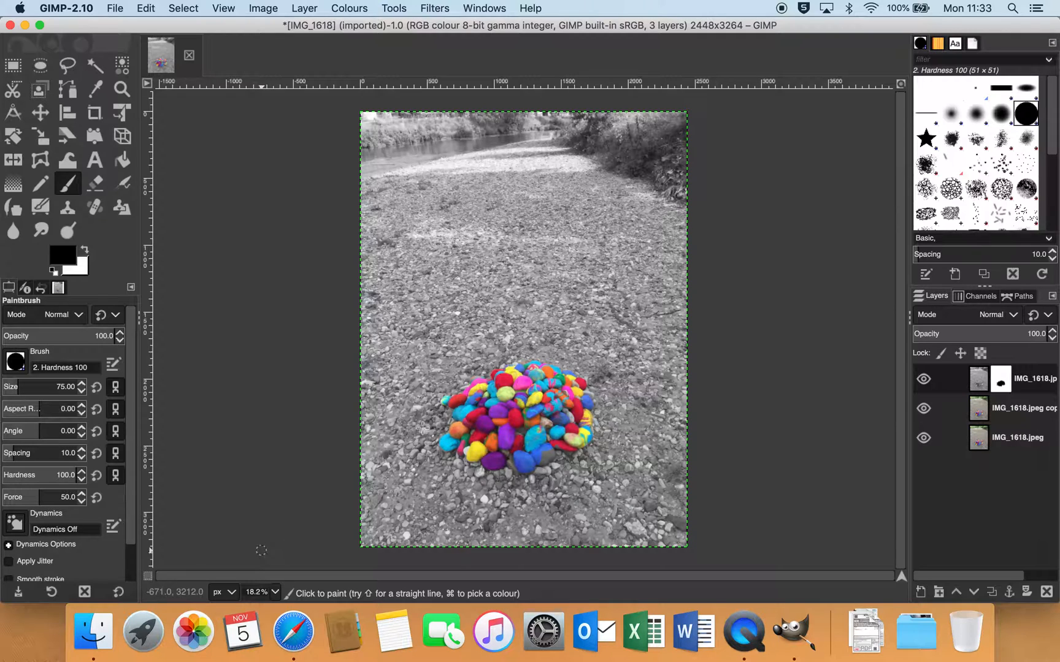
{"action": "left_click", "coordinate": [981, 382]}
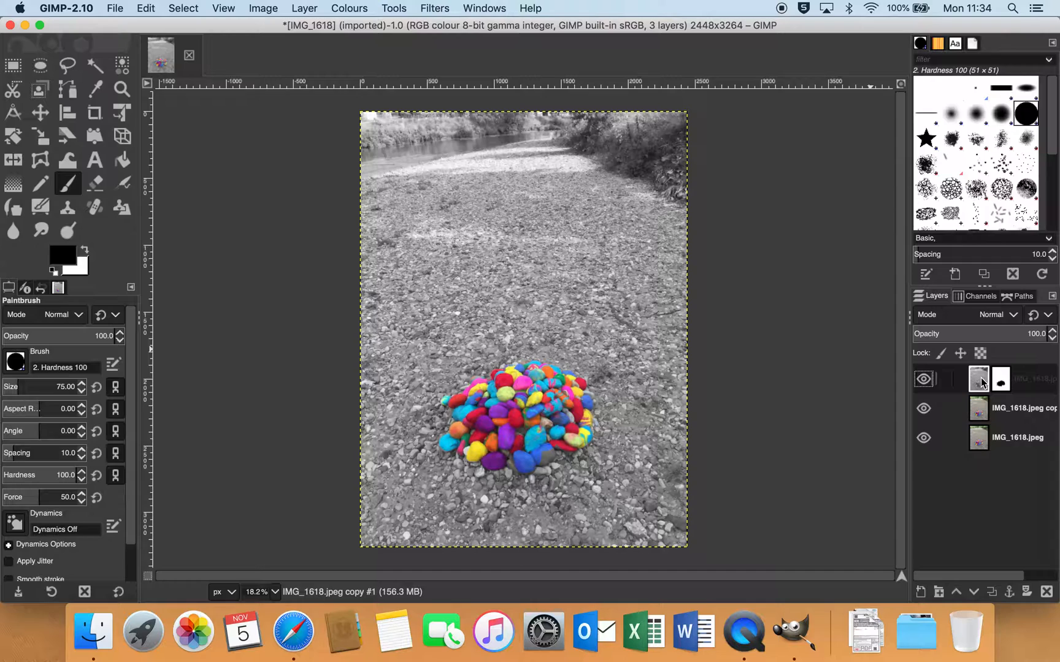
{"action": "left_click", "coordinate": [1009, 380]}
{"action": "left_click", "coordinate": [979, 379]}
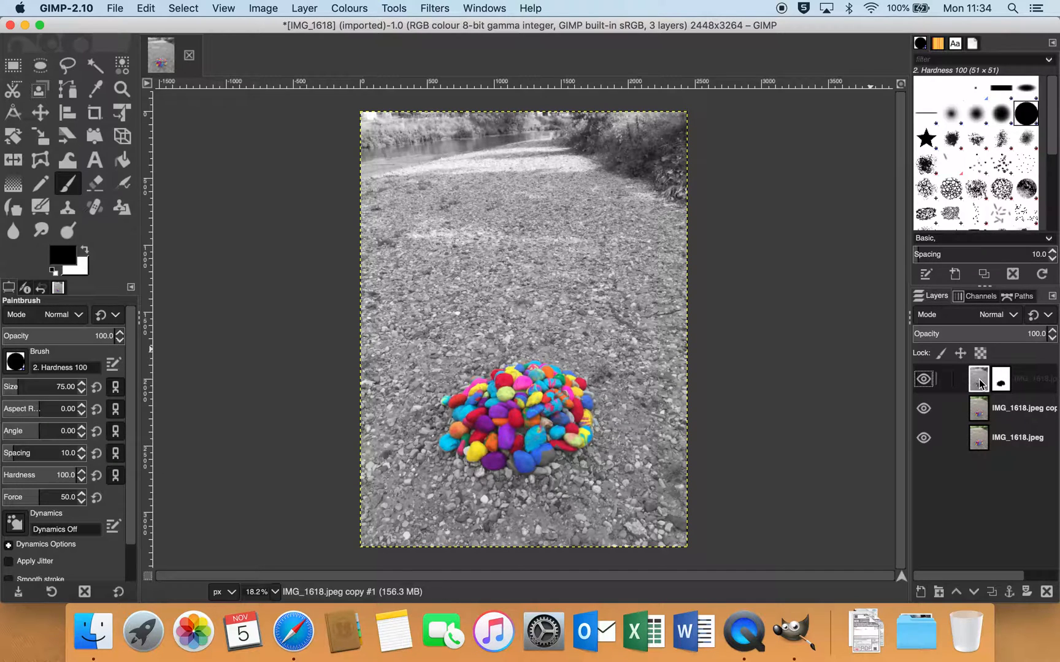
{"action": "left_click", "coordinate": [359, 9]}
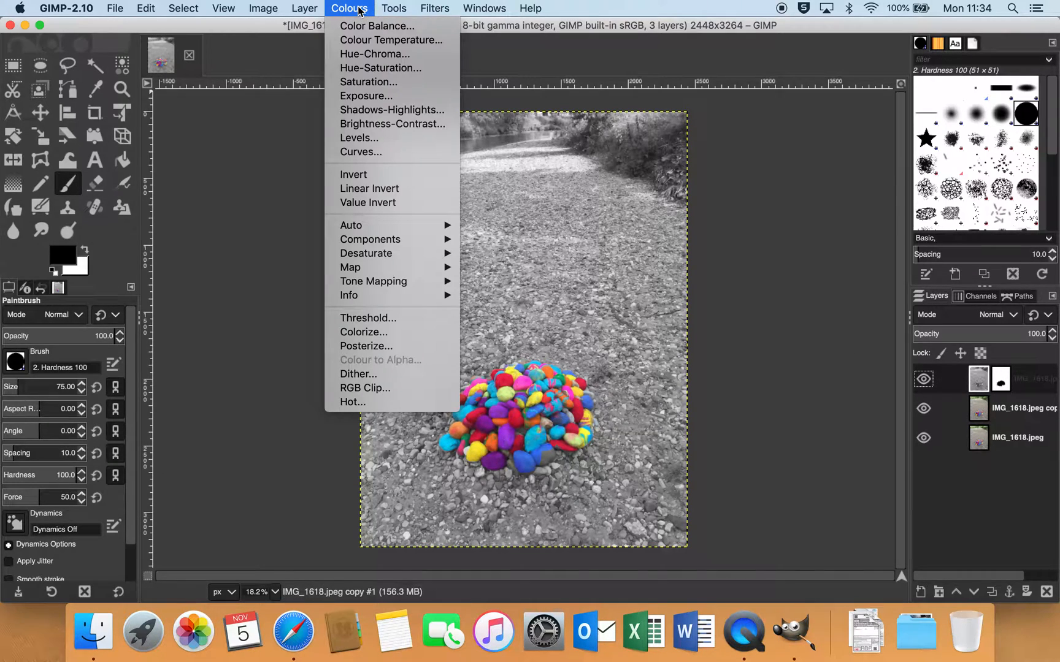
{"action": "left_click", "coordinate": [389, 124]}
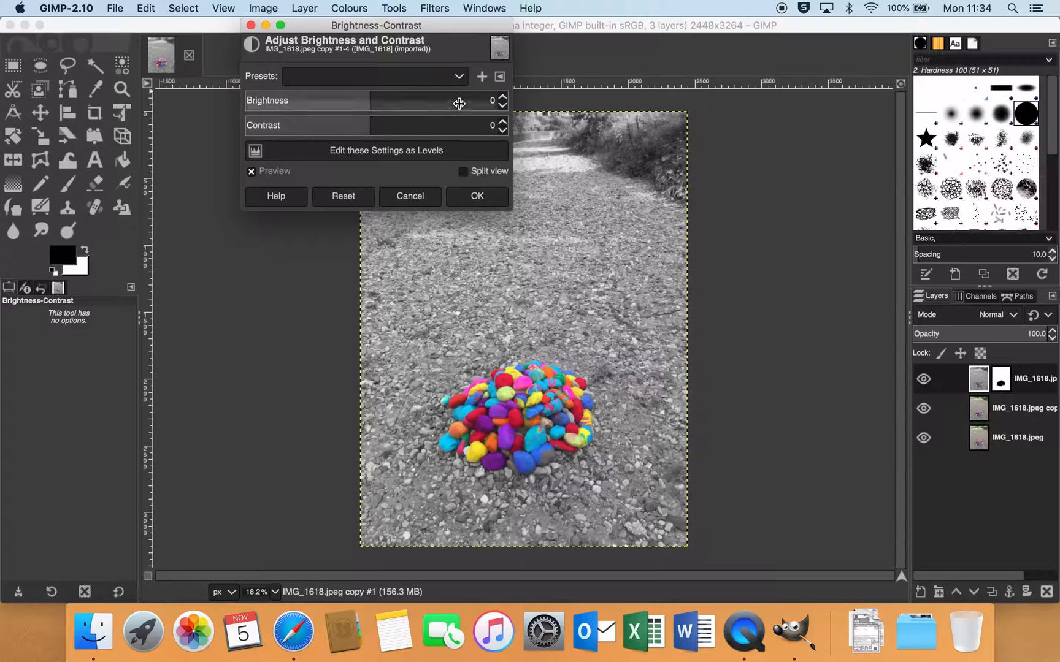
{"action": "mouse_move", "coordinate": [370, 125]}
{"action": "left_mouse_down"}
{"action": "mouse_move", "coordinate": [310, 138]}
{"action": "mouse_move", "coordinate": [369, 127]}
{"action": "left_mouse_up"}
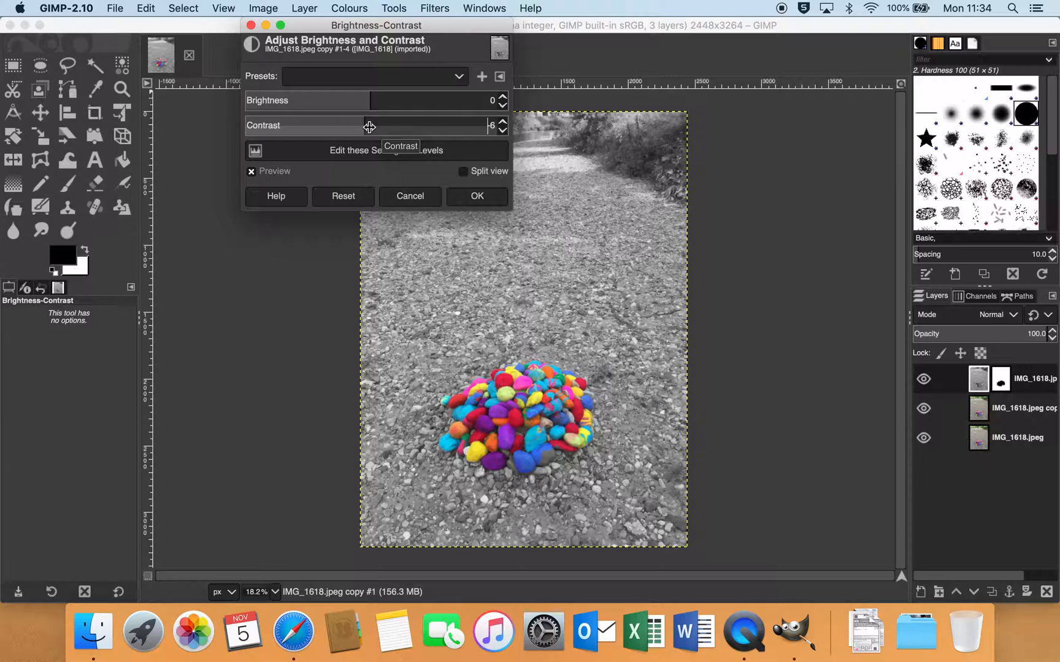
{"action": "left_click", "coordinate": [503, 122]}
{"action": "left_click", "coordinate": [503, 122]}
{"action": "left_click", "coordinate": [502, 122]}
{"action": "left_click", "coordinate": [503, 122]}
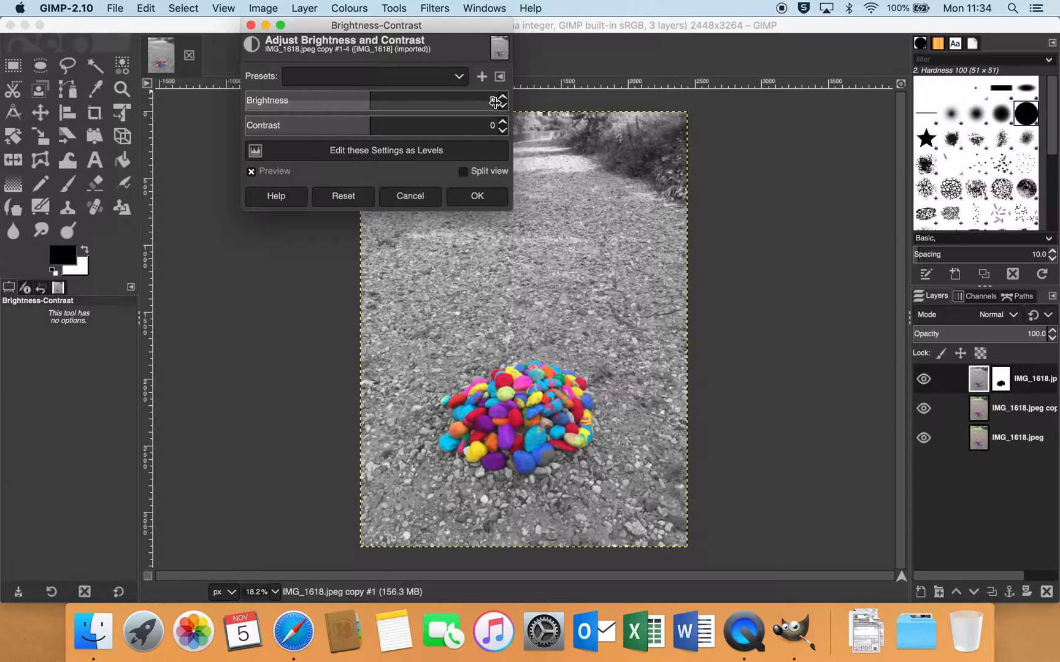
Set the black-and-white layer's brightness to -30 and apply the adjustment
{"action": "left_click", "coordinate": [495, 102]}
{"action": "type", "text": "-20"}
{"action": "key", "text": "Return"}
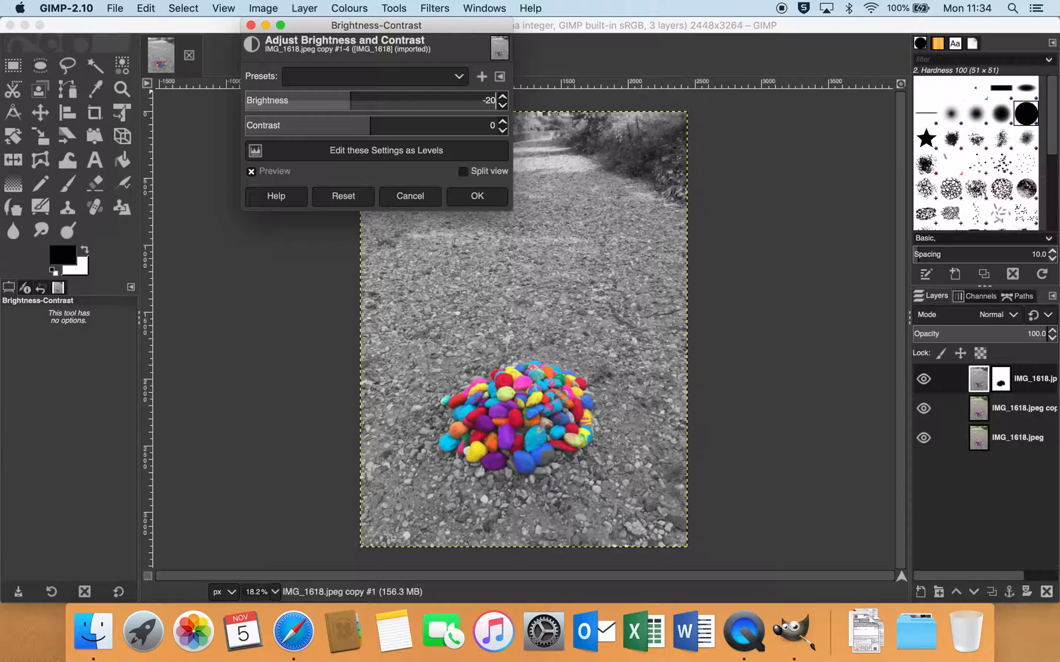
{"action": "left_click", "coordinate": [491, 100]}
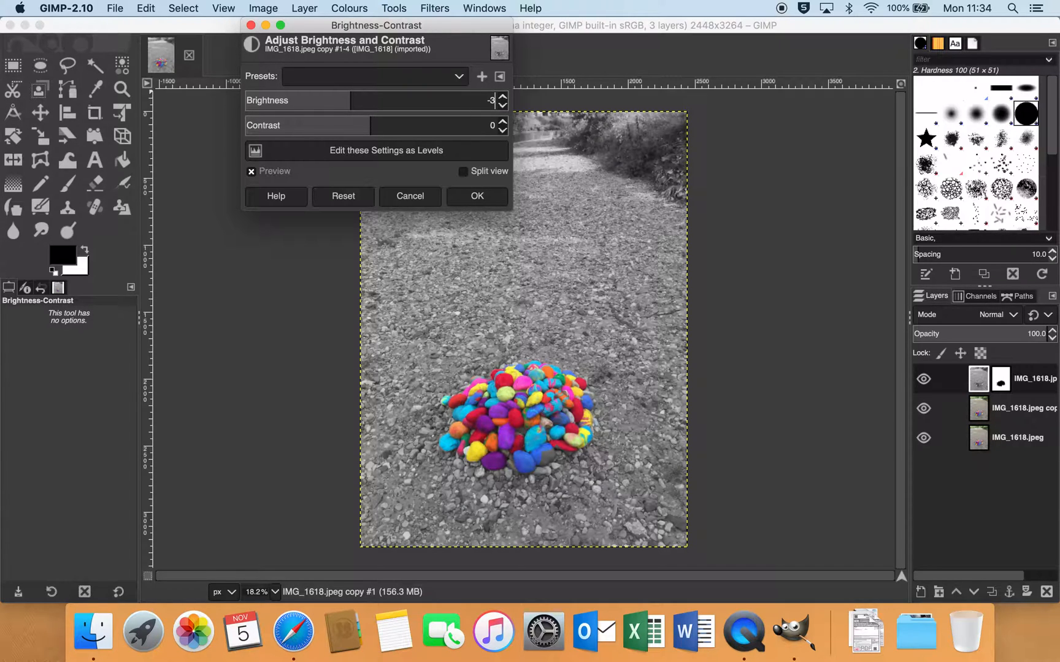
{"action": "key", "text": "Return"}
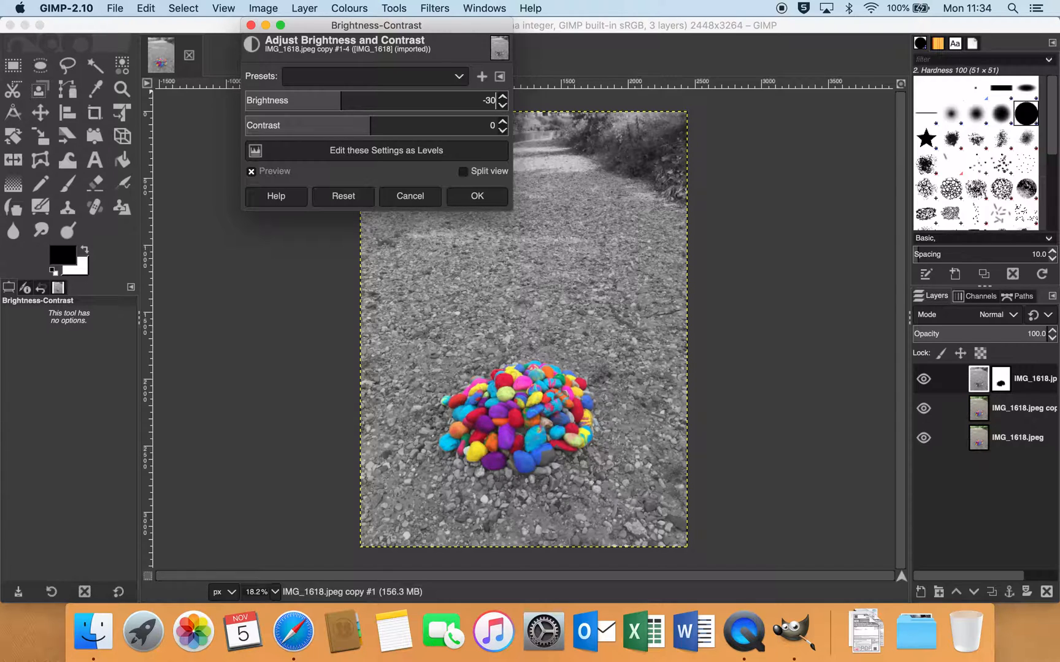
{"action": "left_click", "coordinate": [477, 196]}
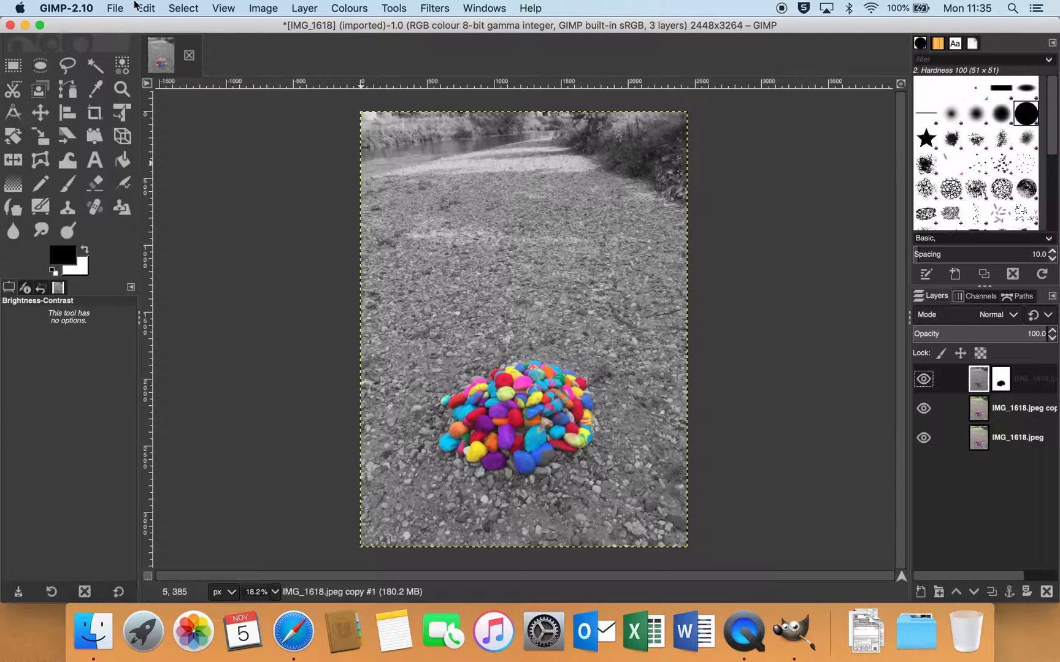
{"action": "left_click", "coordinate": [115, 8]}
{"action": "left_click", "coordinate": [138, 132]}
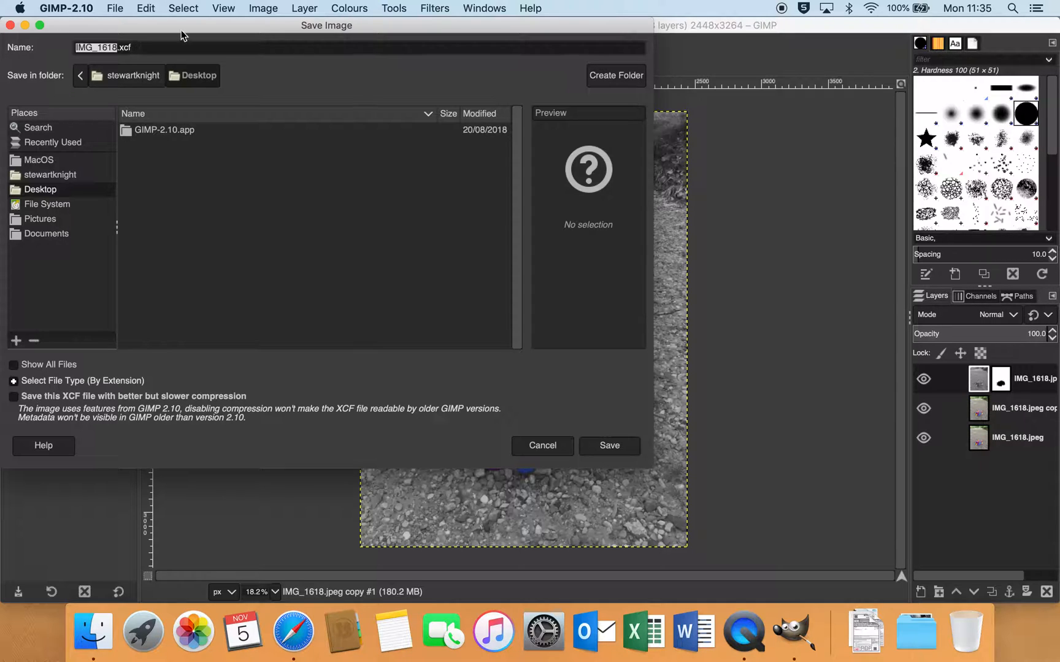
{"action": "left_click", "coordinate": [536, 447]}
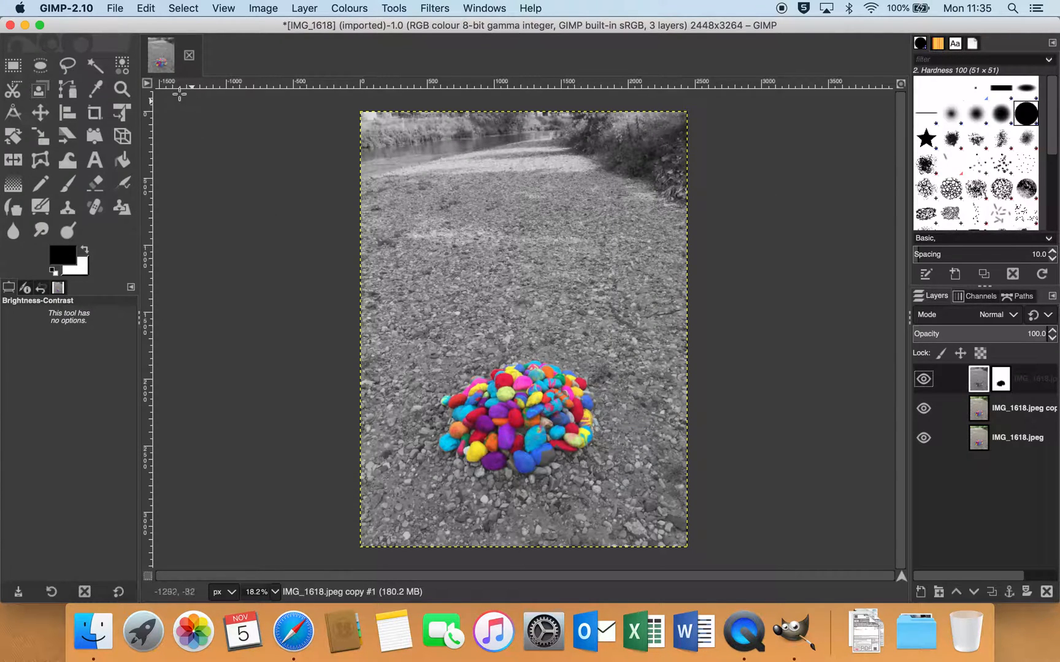
{"action": "left_click", "coordinate": [115, 9]}
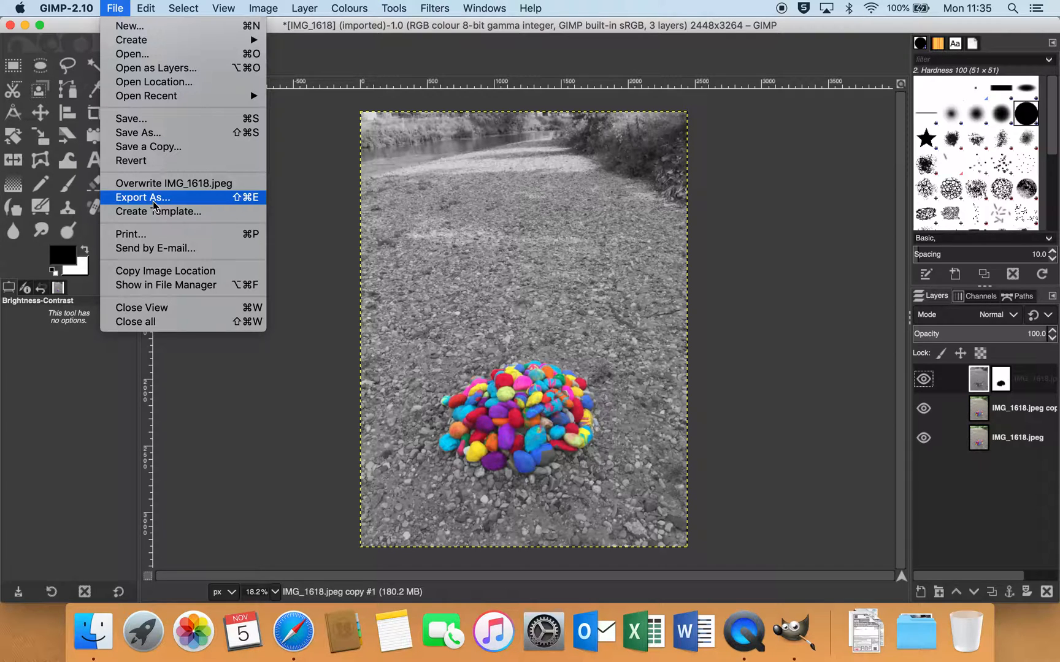
{"action": "left_click", "coordinate": [466, 177]}
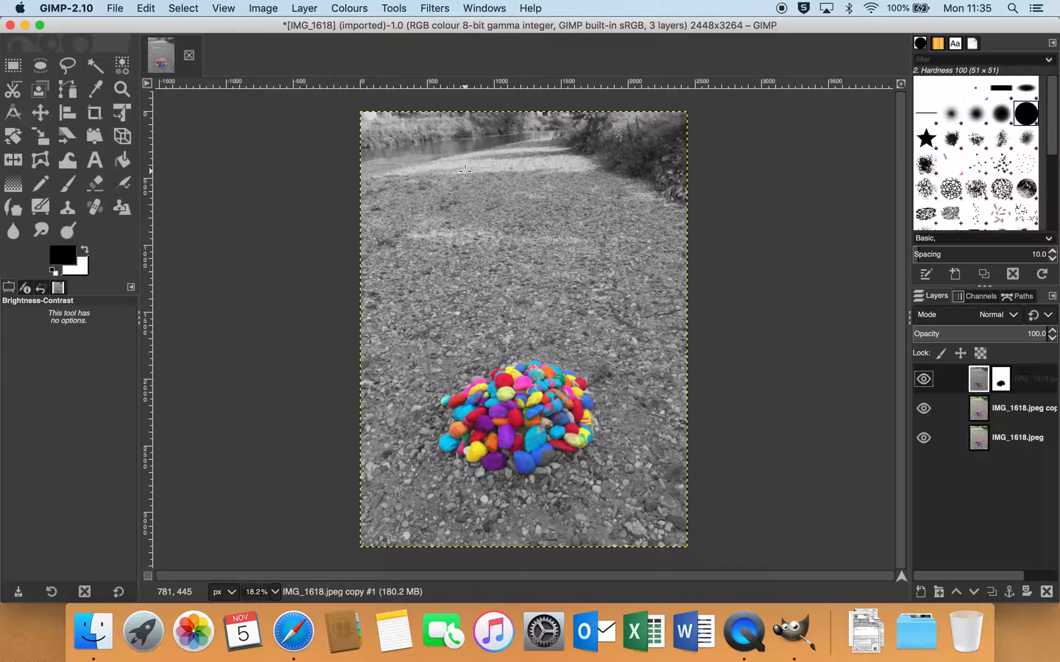
Merge the masked top layer down through the colour copy and the original until a single layer remains
{"action": "left_click", "coordinate": [305, 9]}
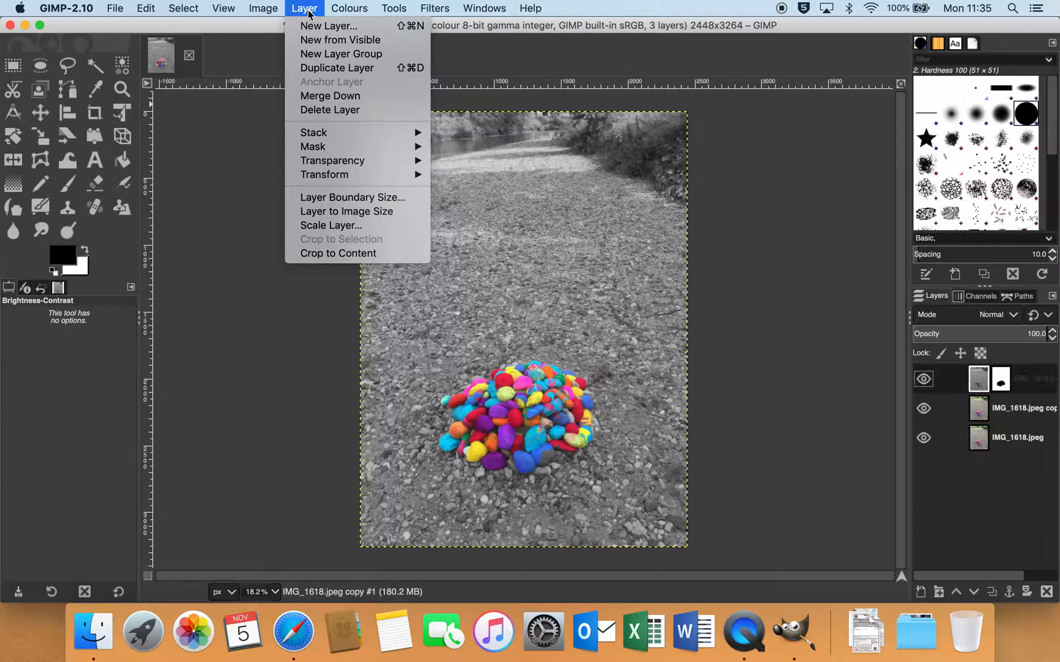
{"action": "left_click", "coordinate": [331, 96]}
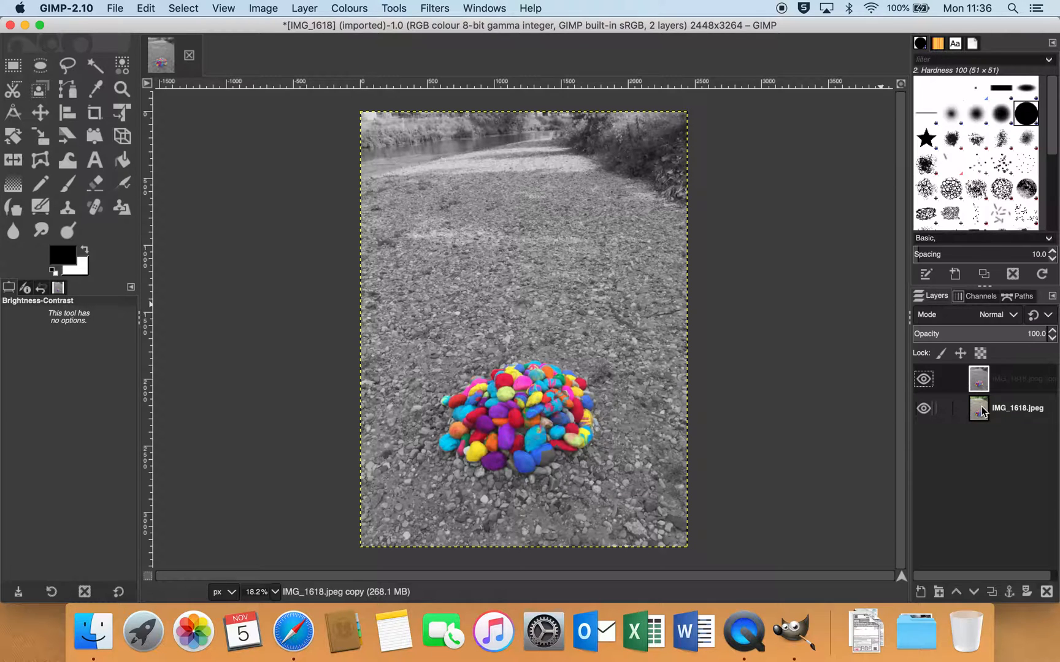
{"action": "left_click", "coordinate": [305, 10]}
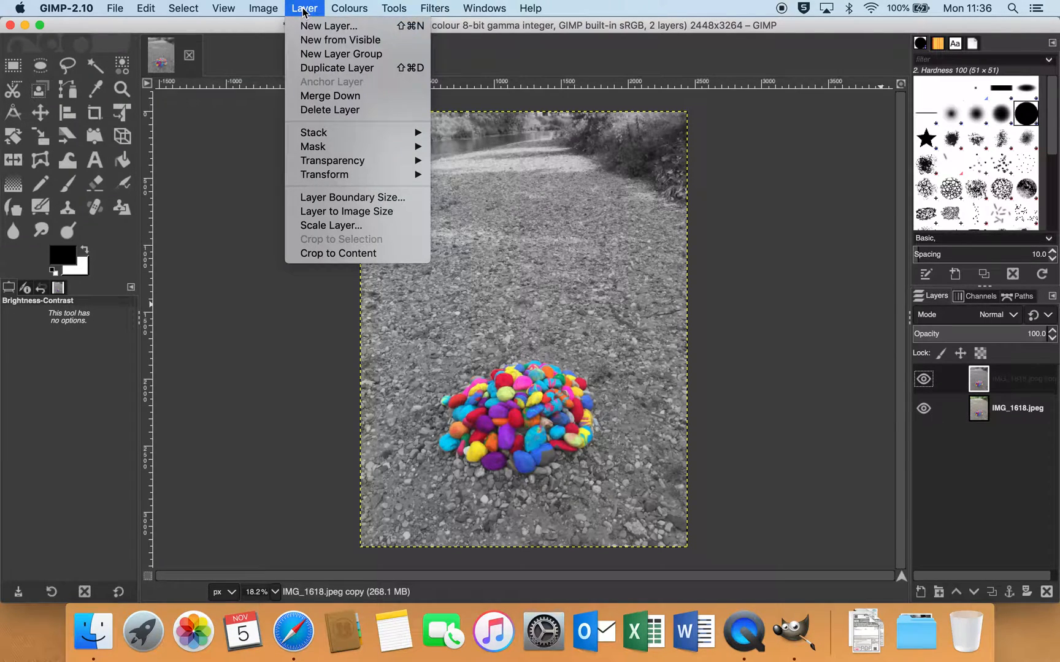
{"action": "left_click", "coordinate": [342, 102]}
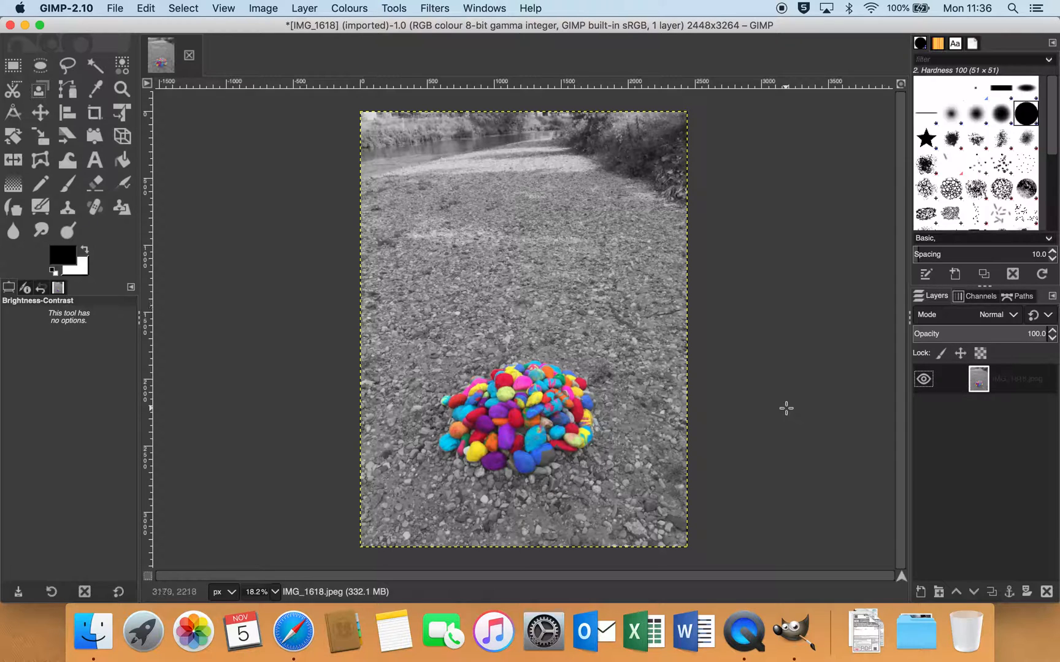
Export the merged image to the Desktop as stones.jpeg, keeping the default JPEG quality
{"action": "left_click", "coordinate": [115, 8]}
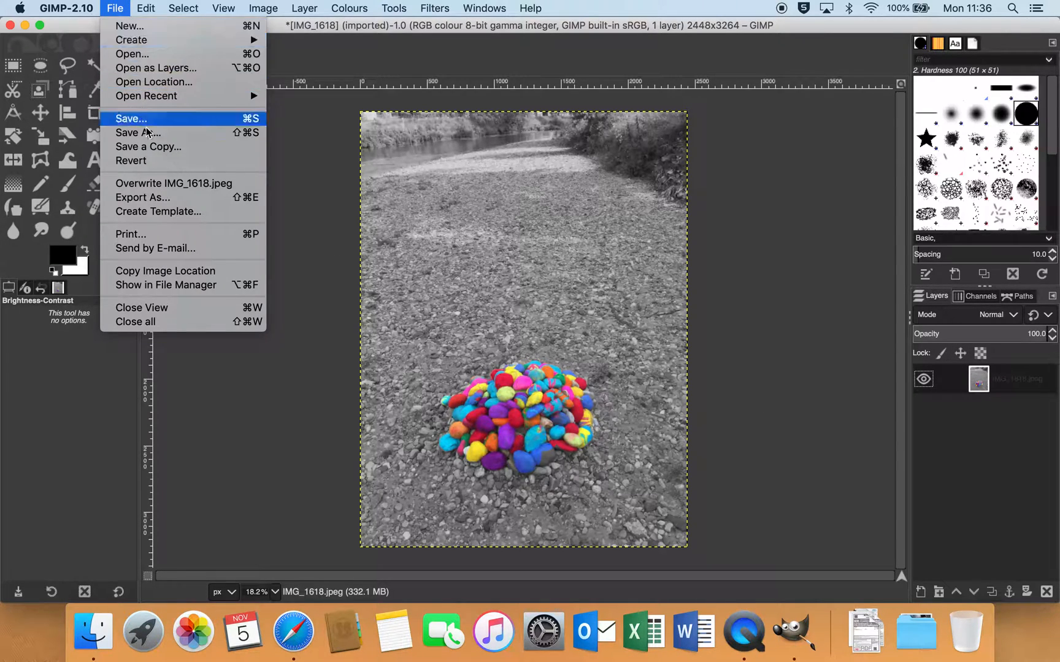
{"action": "left_click", "coordinate": [150, 198]}
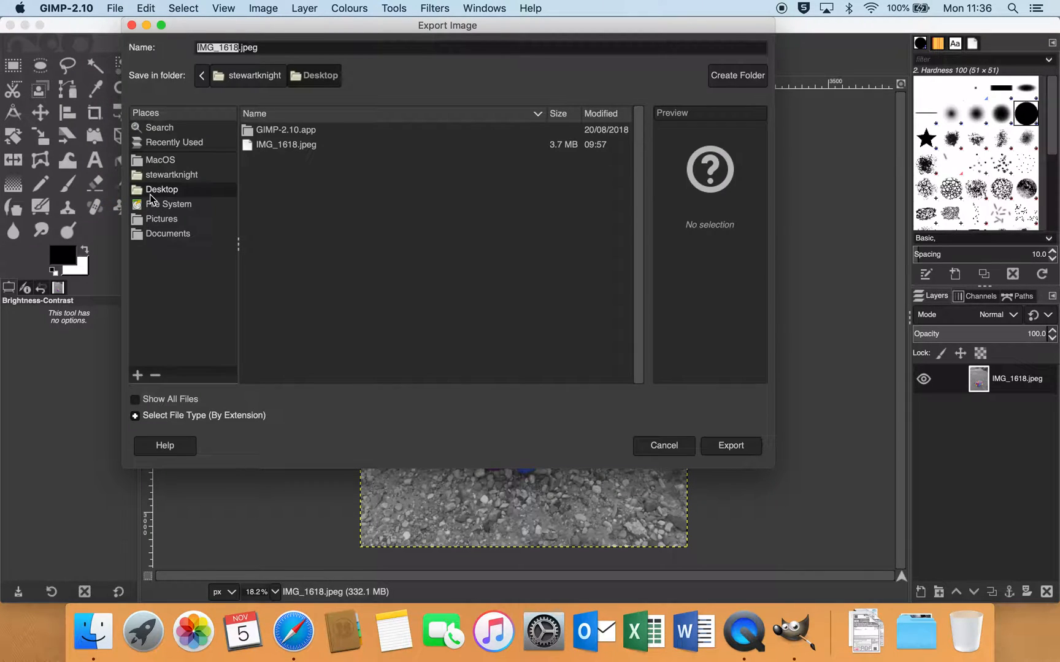
{"action": "type", "text": "sto"}
{"action": "type", "text": "newe"}
{"action": "key", "text": "BackSpace"}
{"action": "key", "text": "BackSpace"}
{"action": "key", "text": "BackSpace"}
{"action": "key", "text": "BackSpace"}
{"action": "type", "text": "nes"}
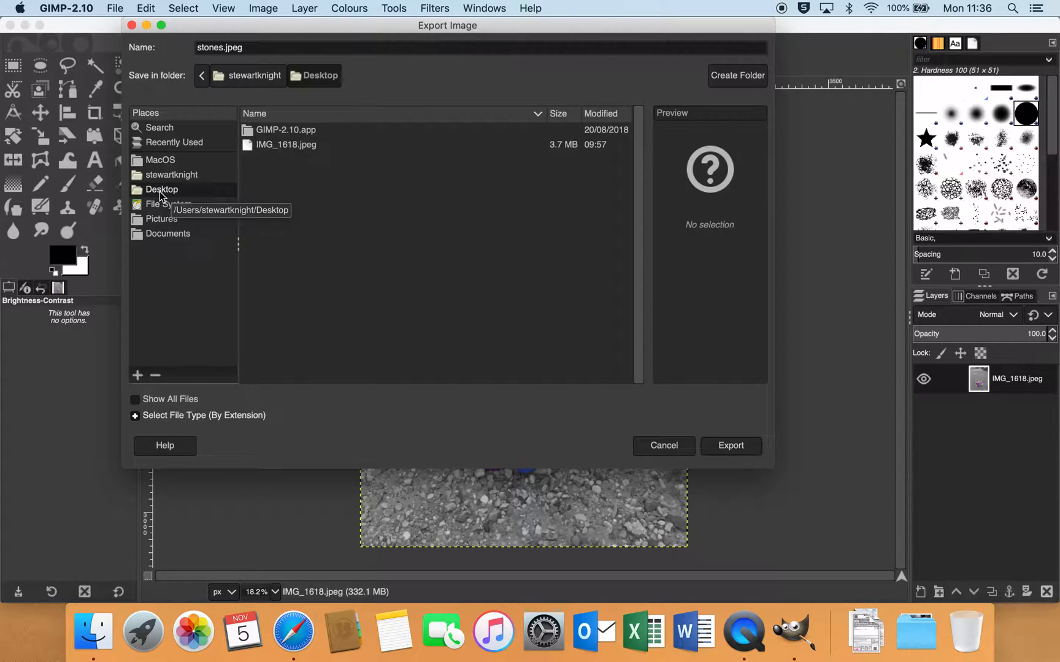
{"action": "left_click", "coordinate": [730, 446]}
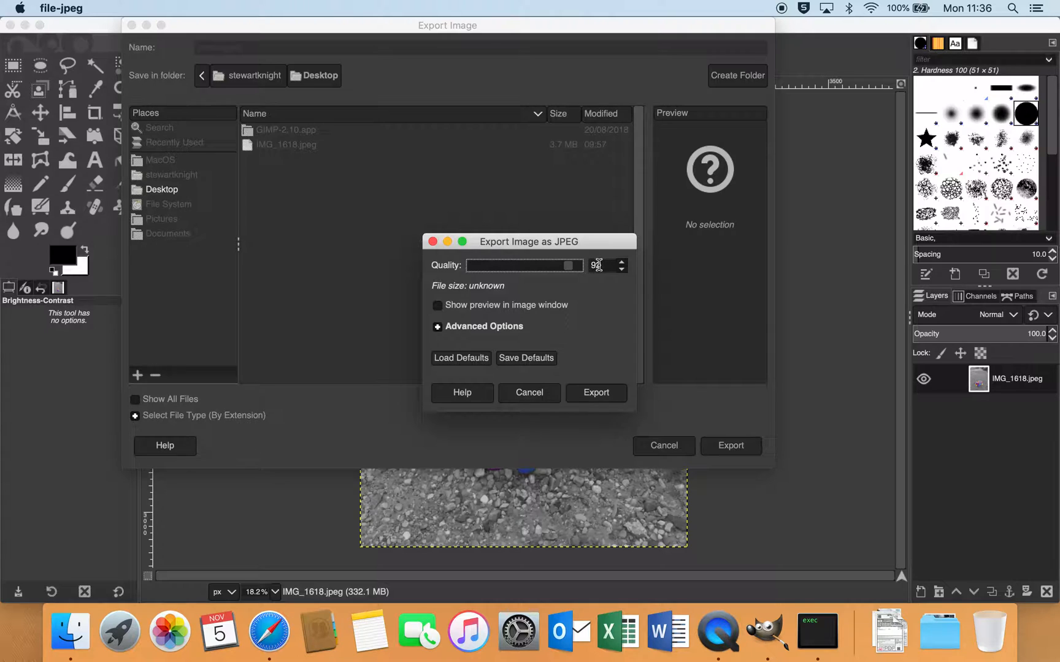
{"action": "left_click", "coordinate": [606, 393]}
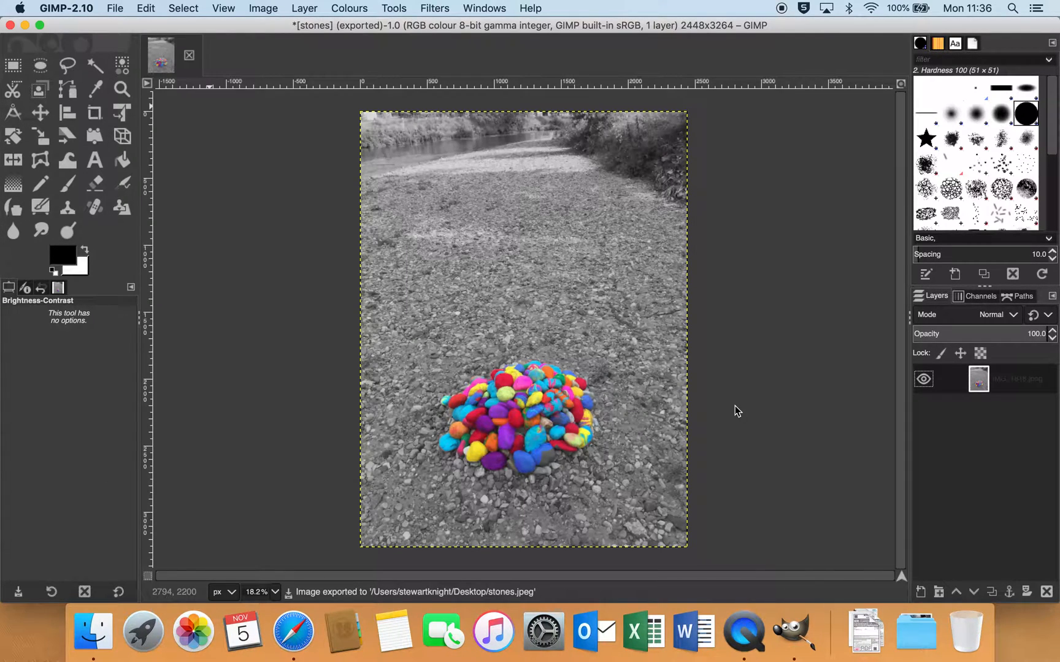
Minimise the editor, open stones.jpeg and IMG_1618.jpeg from the desktop in Preview, and place their windows side by side for comparison
{"action": "left_click", "coordinate": [26, 27]}
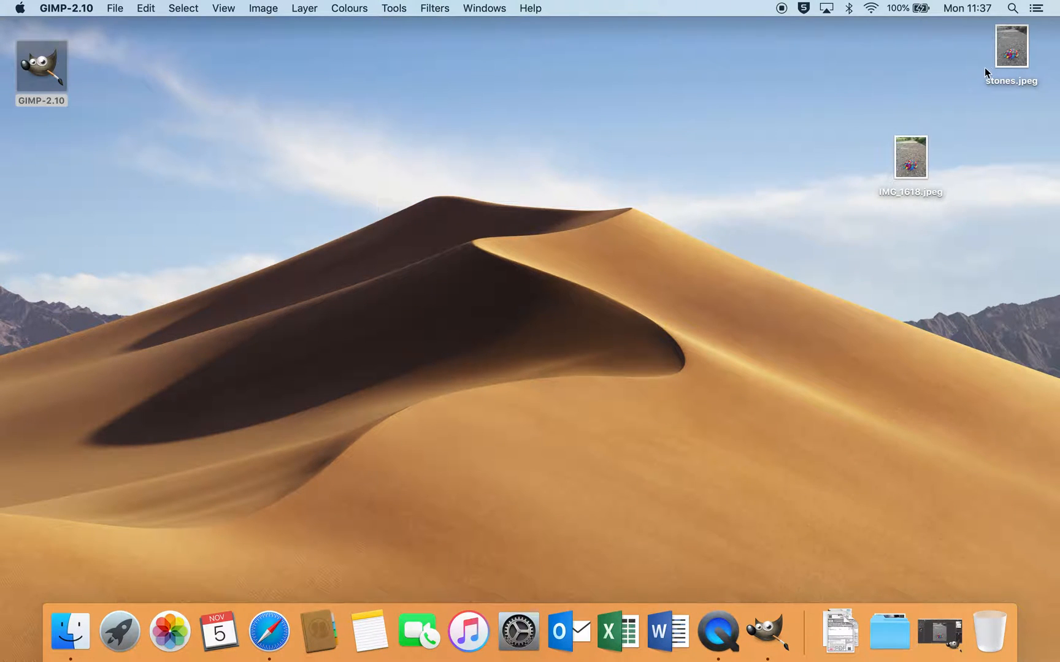
{"action": "left_click", "coordinate": [1011, 49]}
{"action": "double_click", "coordinate": [1011, 49]}
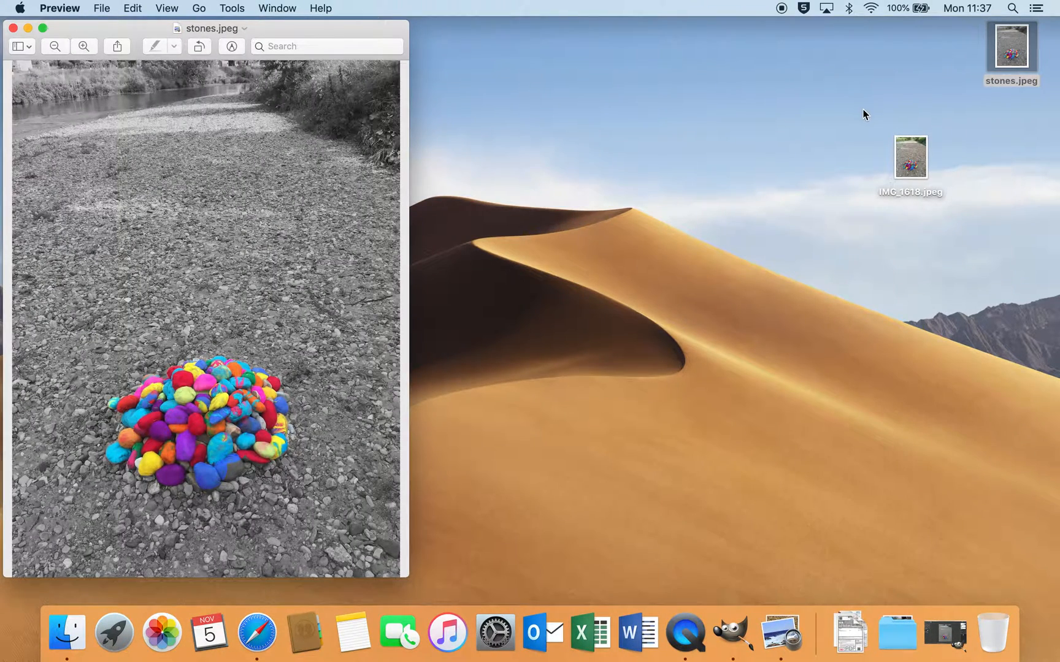
{"action": "double_click", "coordinate": [910, 157]}
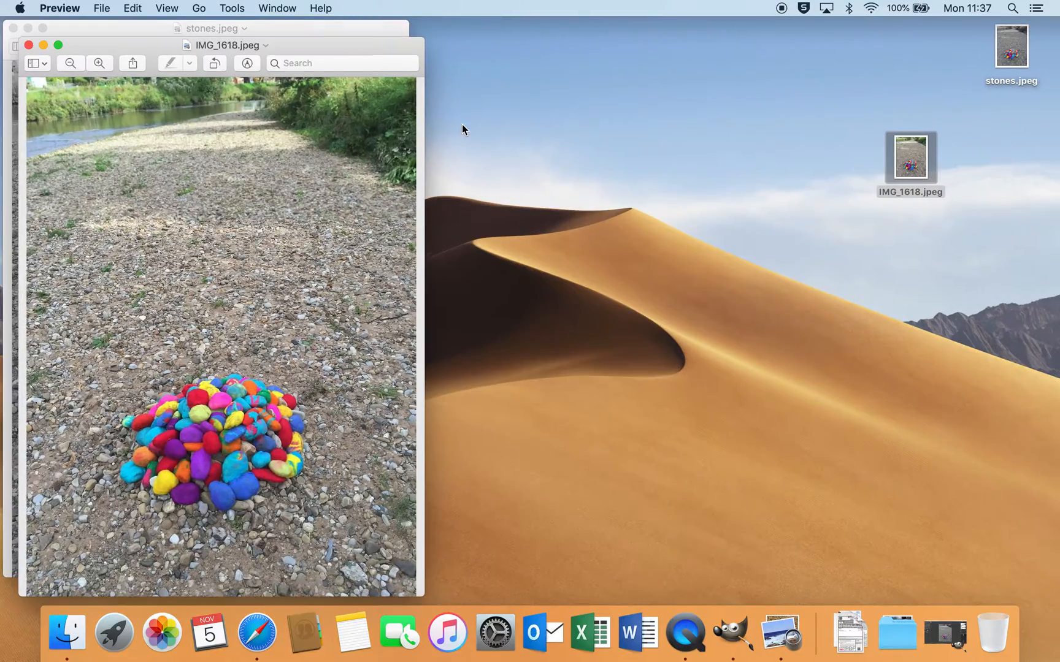
{"action": "left_click_drag", "start_coordinate": [304, 46], "coordinate": [708, 32]}
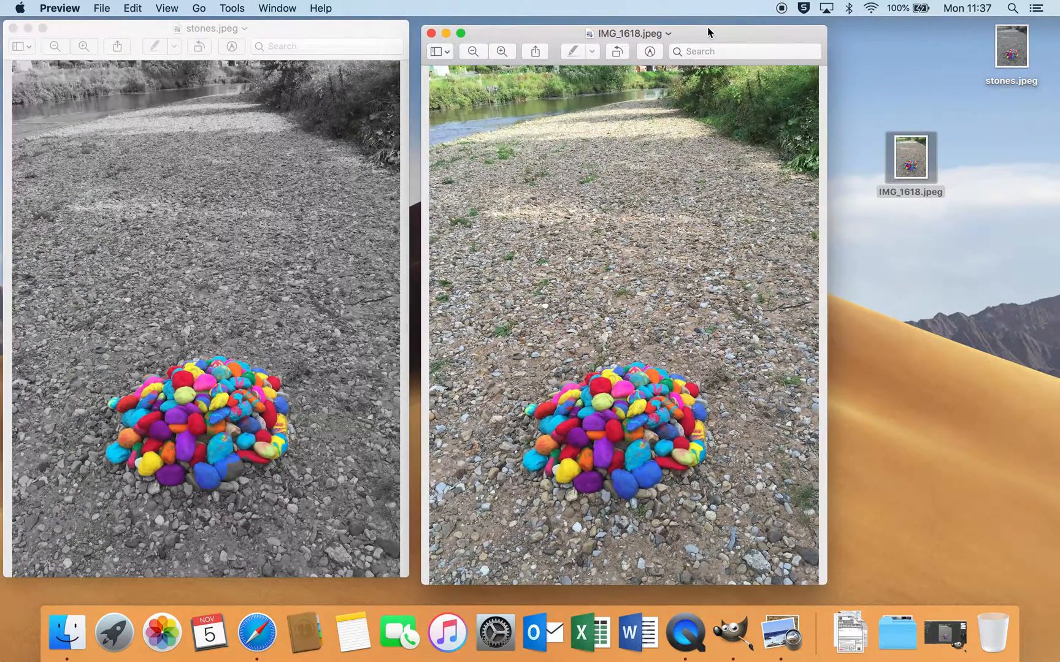